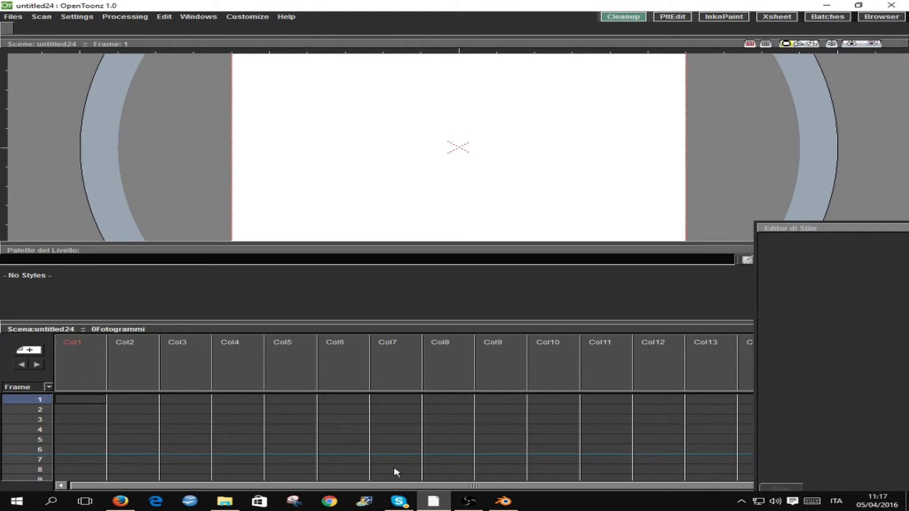
Launch Blender from the taskbar, leaving the empty OpenToonz scene aside.
{"action": "left_click", "coordinate": [503, 501]}
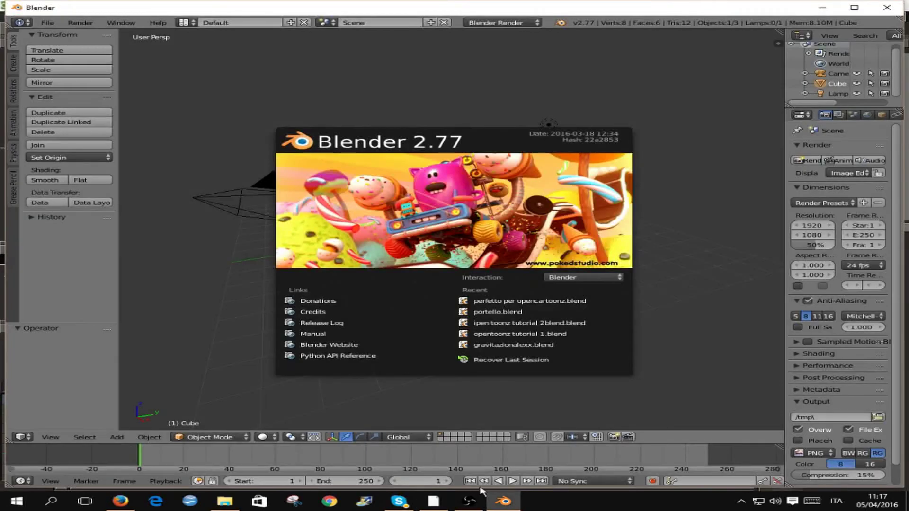
Dismiss the splash screen and open perfetto per opencartoonz.blend from recent projects.
{"action": "left_click", "coordinate": [392, 254]}
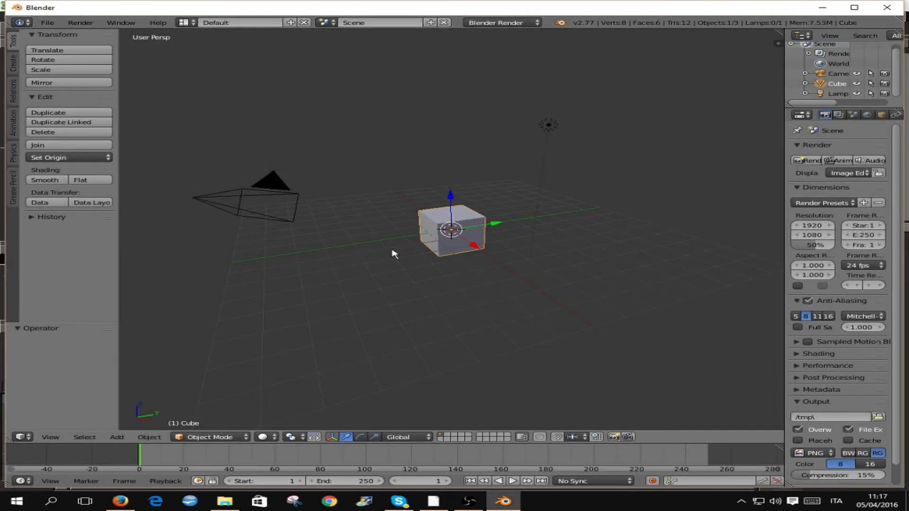
{"action": "left_click", "coordinate": [184, 23]}
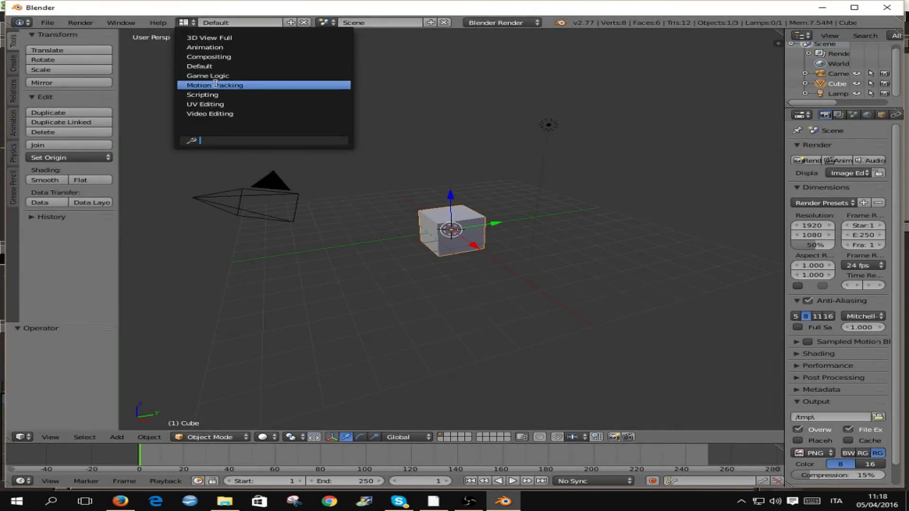
{"action": "left_click", "coordinate": [50, 23]}
{"action": "mouse_move", "coordinate": [82, 55]}
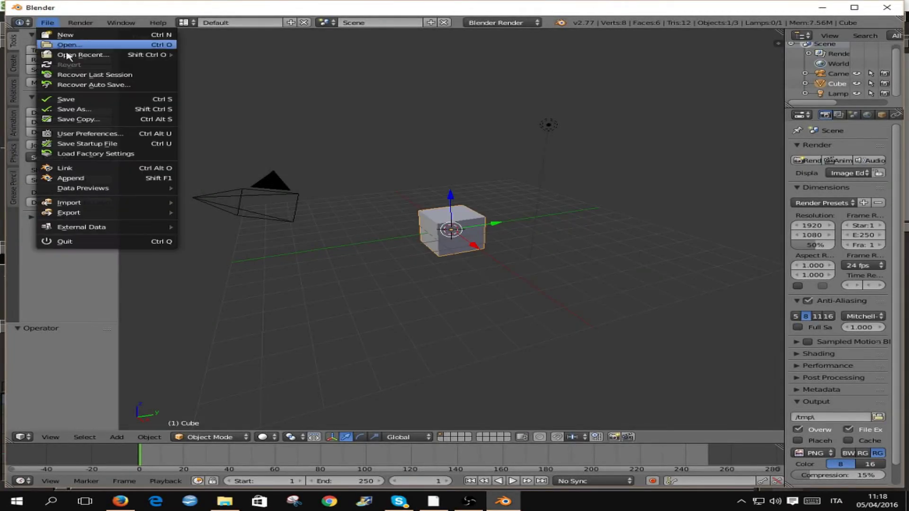
{"action": "left_click", "coordinate": [265, 55]}
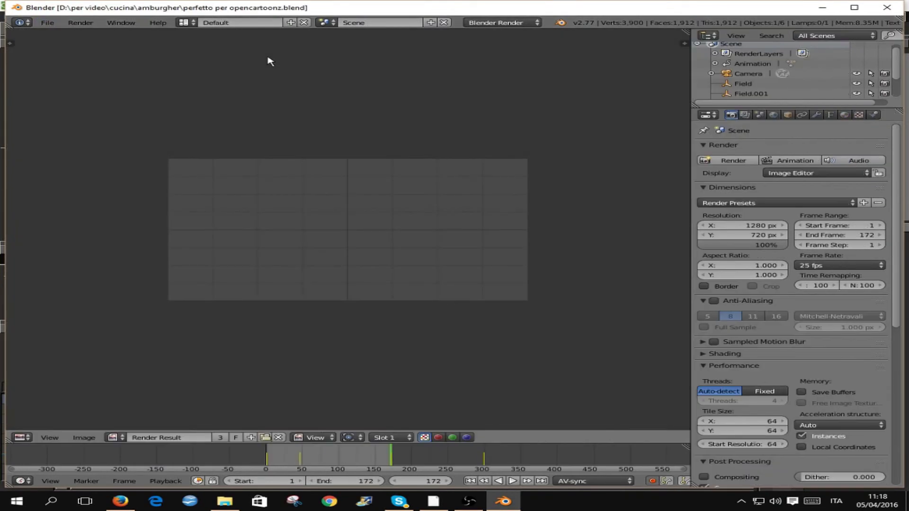
Turn the image area into the Video Sequence Editor showing the portello vlog strips.
{"action": "left_click", "coordinate": [22, 437]}
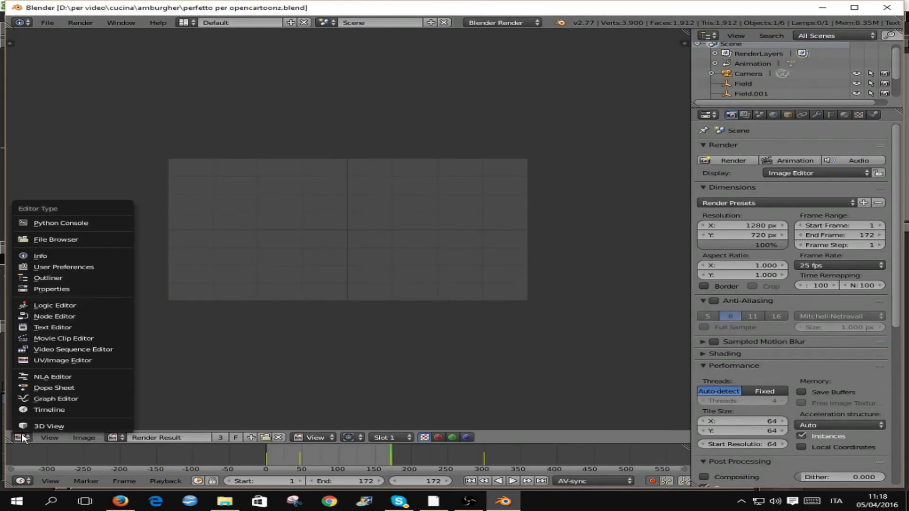
{"action": "left_click", "coordinate": [71, 350]}
{"action": "left_click", "coordinate": [188, 26]}
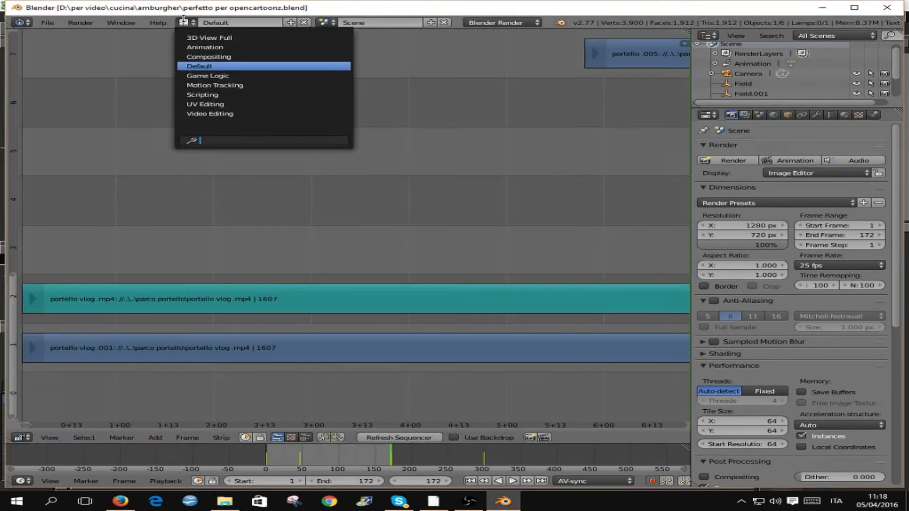
Switch to the Video Editing layout and scroll through the timeline.
{"action": "left_click", "coordinate": [229, 116]}
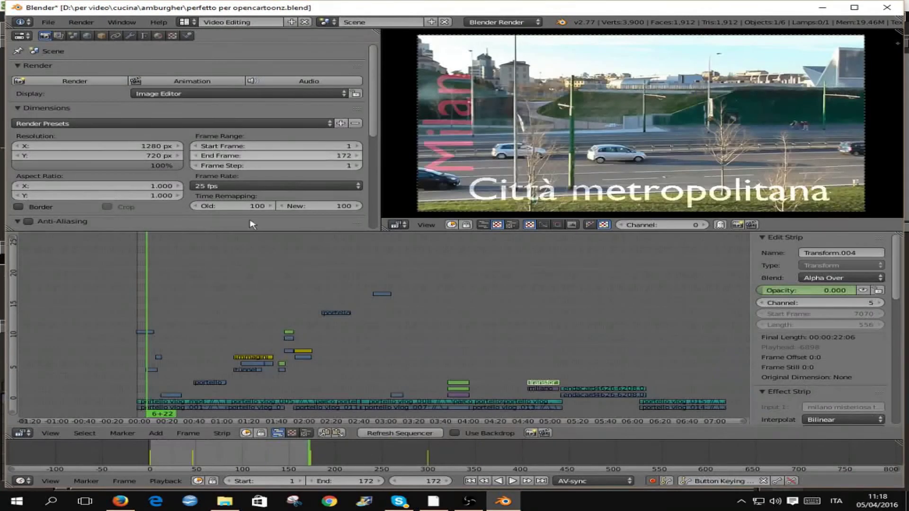
{"action": "scroll", "coordinate": [232, 322], "scroll_direction": "down", "scroll_amount": 1}
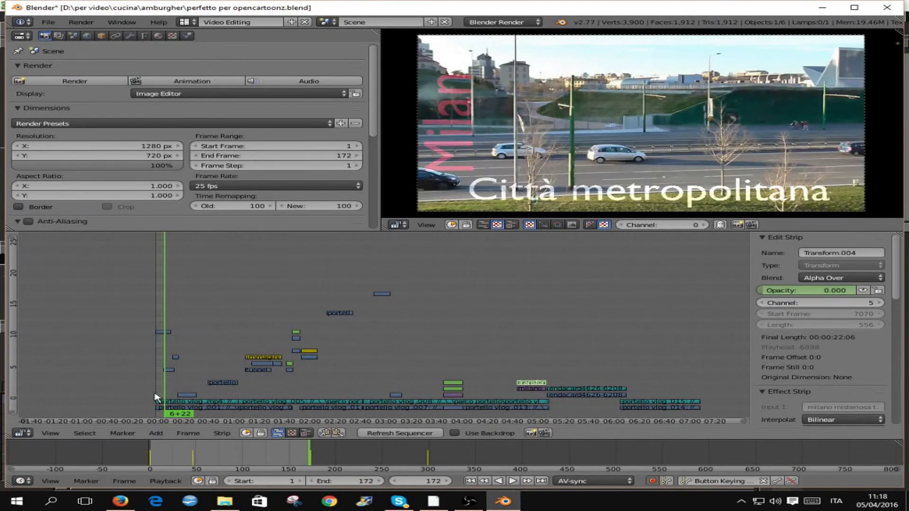
{"action": "scroll", "coordinate": [222, 384], "scroll_direction": "left", "scroll_amount": 5}
{"action": "scroll", "coordinate": [274, 370], "scroll_direction": "up", "scroll_amount": 1}
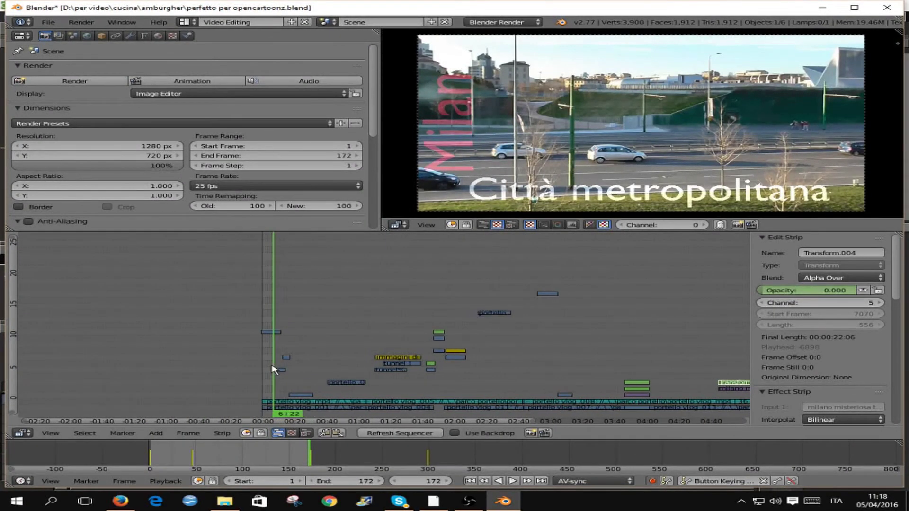
{"action": "scroll", "coordinate": [273, 370], "scroll_direction": "up", "scroll_amount": 1}
{"action": "scroll", "coordinate": [273, 370], "scroll_direction": "up", "scroll_amount": 1}
{"action": "scroll", "coordinate": [275, 370], "scroll_direction": "up", "scroll_amount": 1}
{"action": "scroll", "coordinate": [275, 371], "scroll_direction": "up", "scroll_amount": 2}
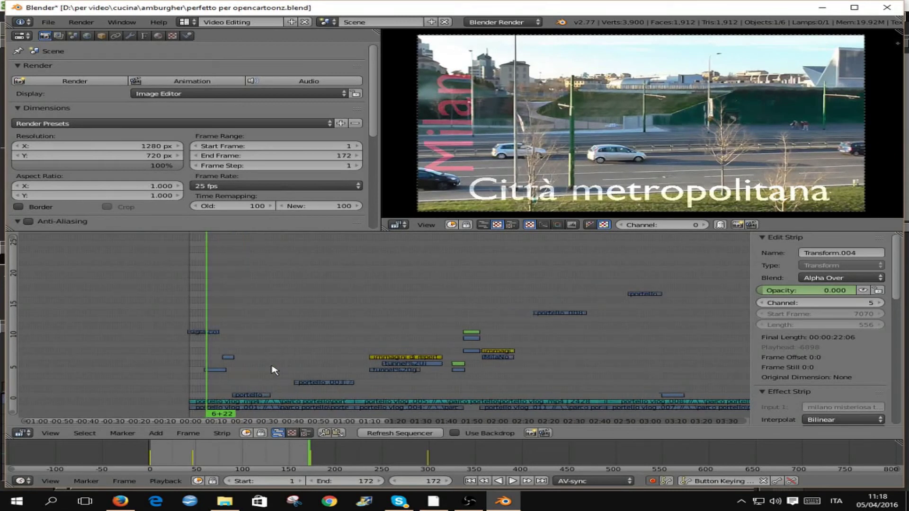
{"action": "scroll", "coordinate": [275, 370], "scroll_direction": "up", "scroll_amount": 1}
{"action": "scroll", "coordinate": [180, 371], "scroll_direction": "up", "scroll_amount": 1}
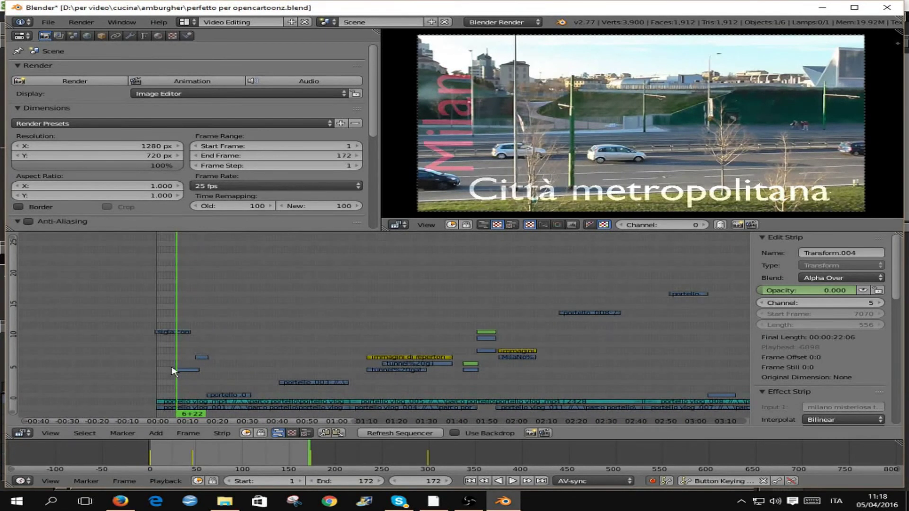
Scrub the timeline back to the Milano interview shot.
{"action": "left_click_drag", "start_coordinate": [189, 371], "coordinate": [264, 366]}
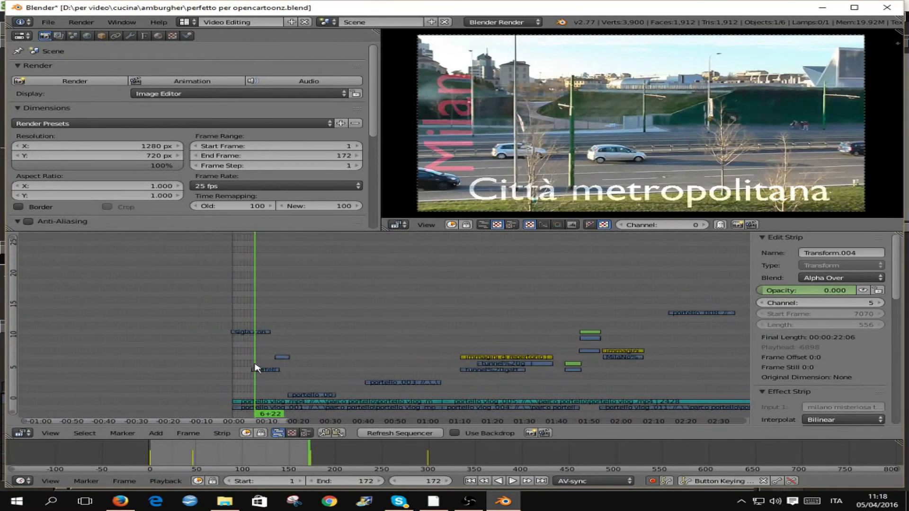
{"action": "scroll", "coordinate": [257, 367], "scroll_direction": "up", "scroll_amount": 1}
{"action": "scroll", "coordinate": [256, 367], "scroll_direction": "up", "scroll_amount": 1}
{"action": "scroll", "coordinate": [242, 369], "scroll_direction": "up", "scroll_amount": 1}
{"action": "left_click", "coordinate": [206, 367]}
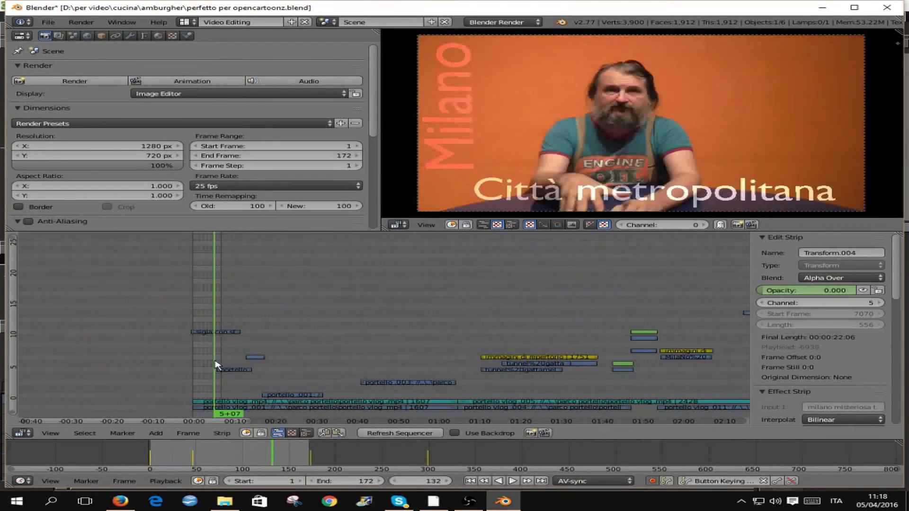
{"action": "mouse_move", "coordinate": [214, 365]}
{"action": "left_mouse_down"}
{"action": "mouse_move", "coordinate": [201, 368]}
{"action": "mouse_move", "coordinate": [210, 369]}
{"action": "left_mouse_up"}
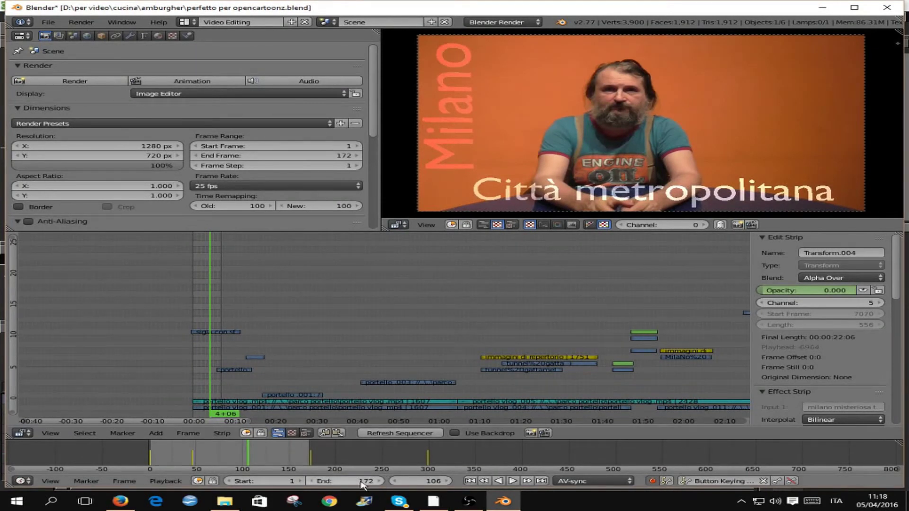
Set the project's end frame to 144 and return to the Default layout.
{"action": "left_click_drag", "start_coordinate": [346, 481], "coordinate": [319, 481]}
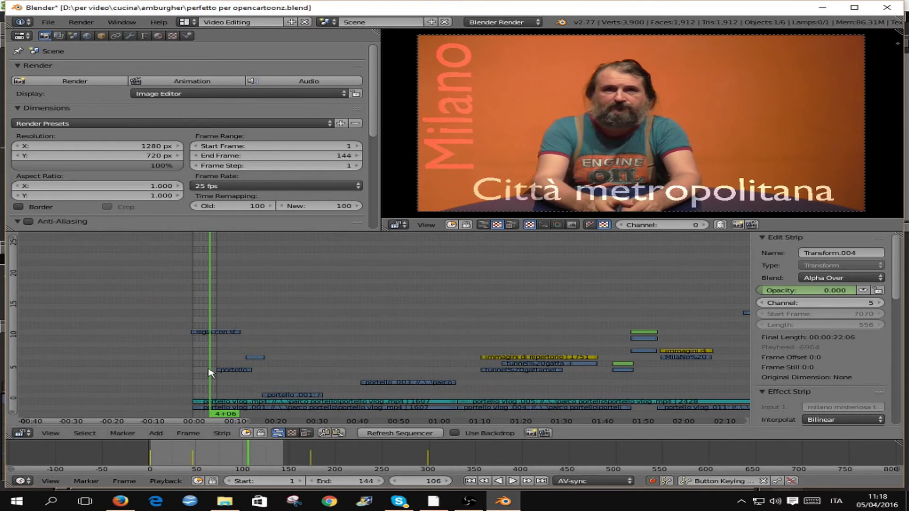
{"action": "key", "text": "alt+a"}
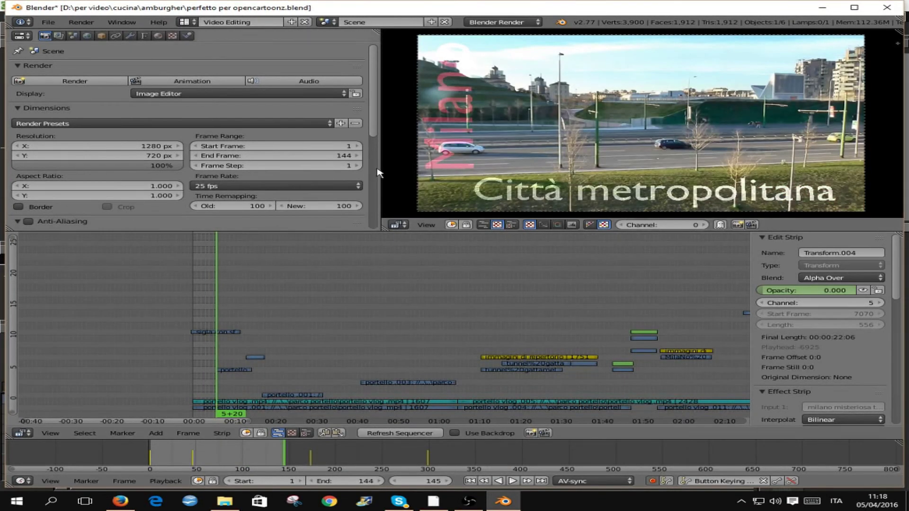
{"action": "left_click", "coordinate": [186, 22]}
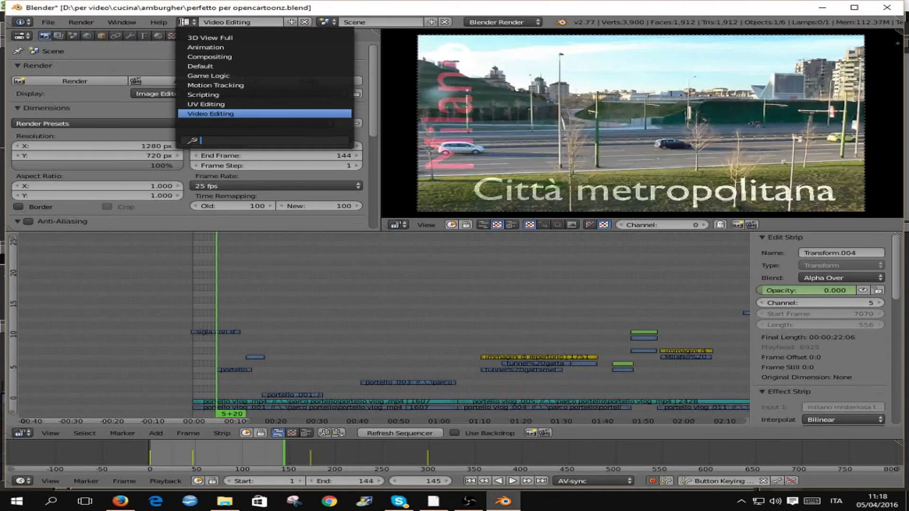
{"action": "left_click", "coordinate": [272, 66]}
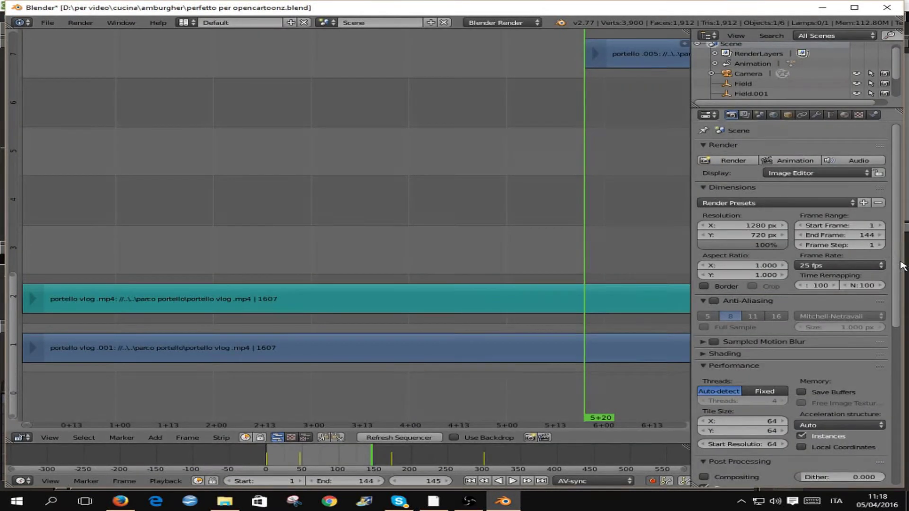
Keep Xvid output with the MPEG-4(divx) codec and review the 1280×720, 25 fps render settings.
{"action": "left_click_drag", "start_coordinate": [897, 269], "coordinate": [891, 439]}
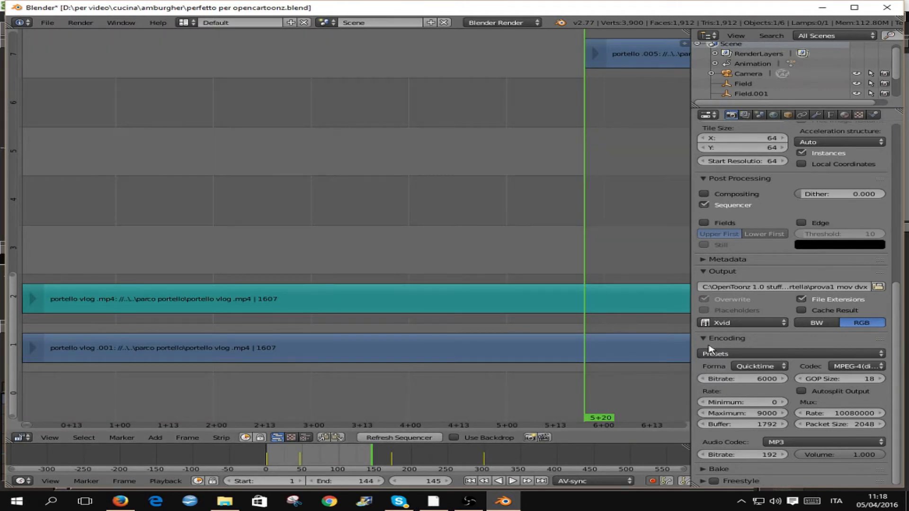
{"action": "left_click", "coordinate": [746, 324]}
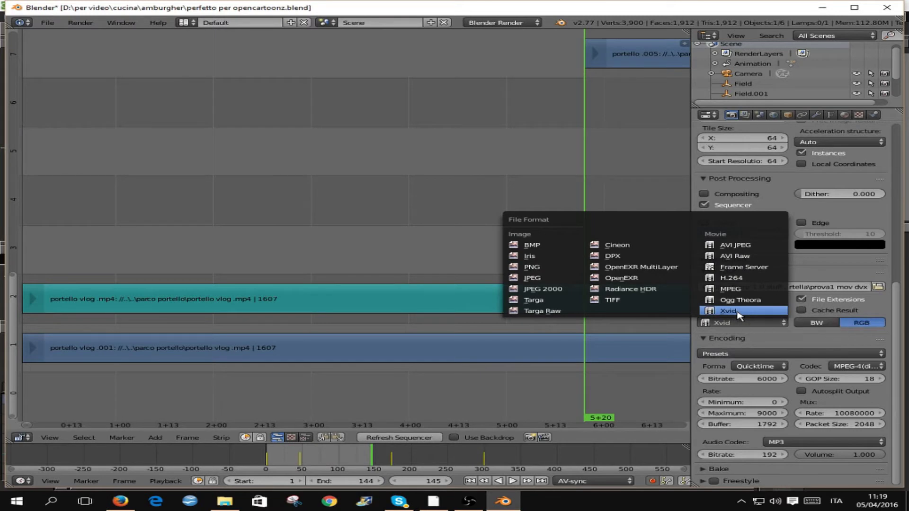
{"action": "left_click", "coordinate": [739, 312]}
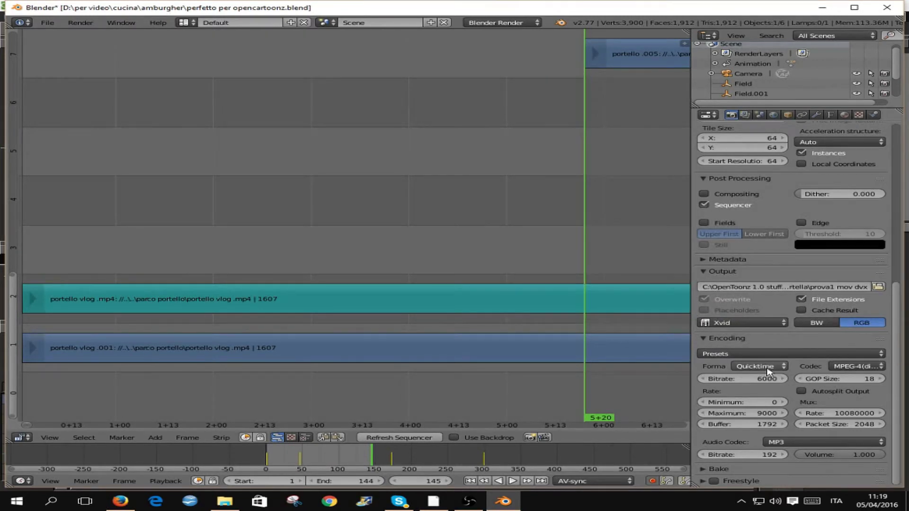
{"action": "left_click", "coordinate": [861, 372]}
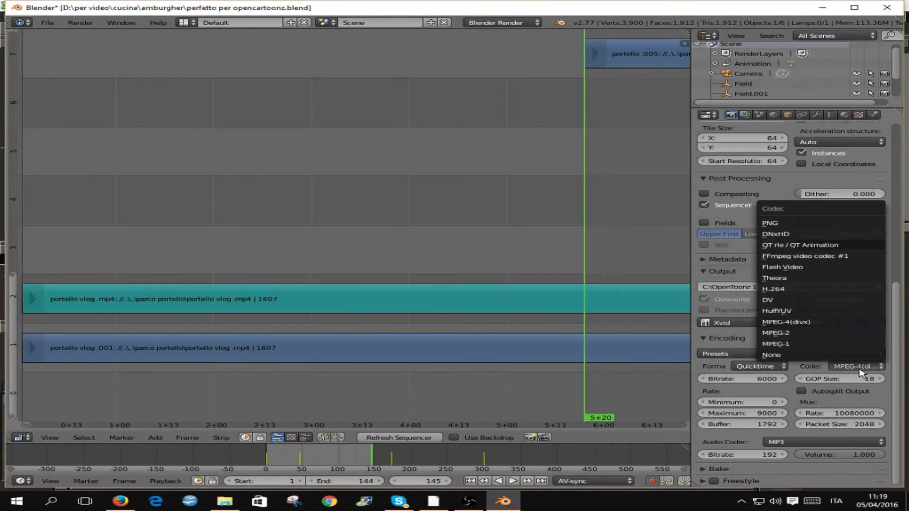
{"action": "left_click", "coordinate": [826, 327]}
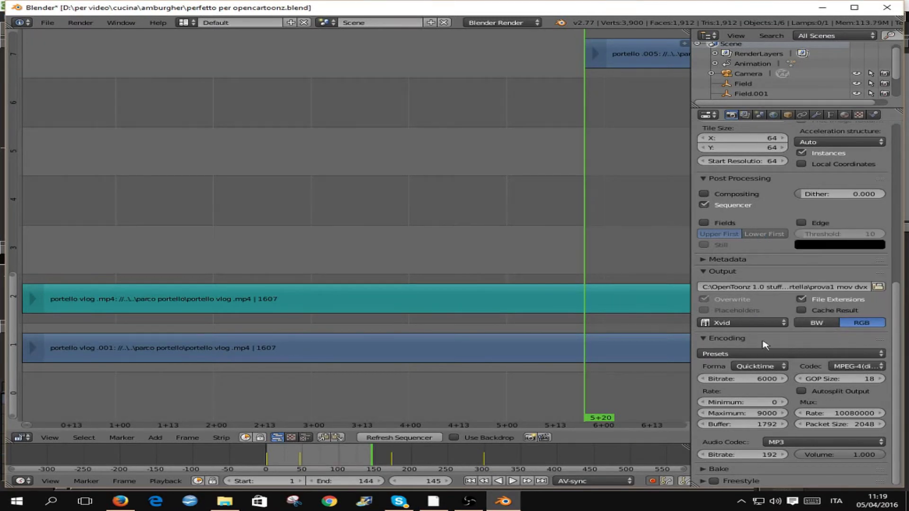
{"action": "scroll", "coordinate": [825, 393], "scroll_direction": "up", "scroll_amount": 1}
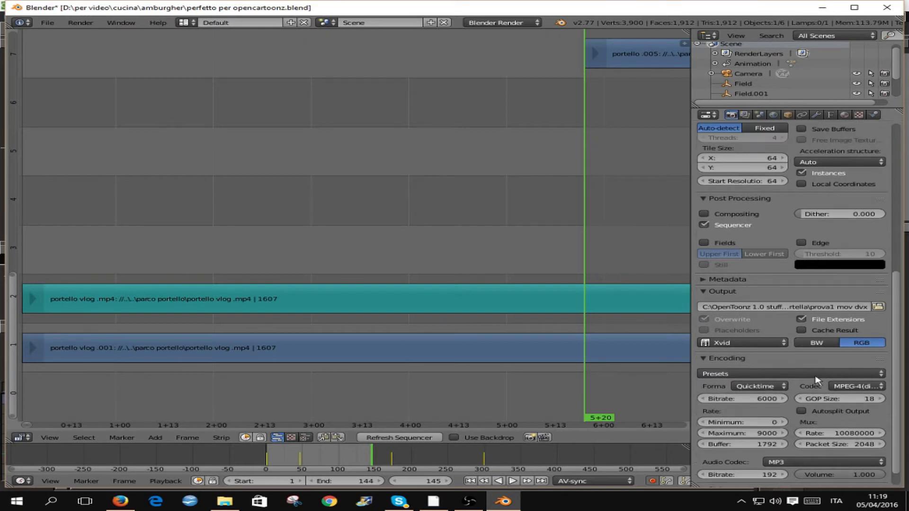
{"action": "left_click_drag", "start_coordinate": [896, 371], "coordinate": [900, 179]}
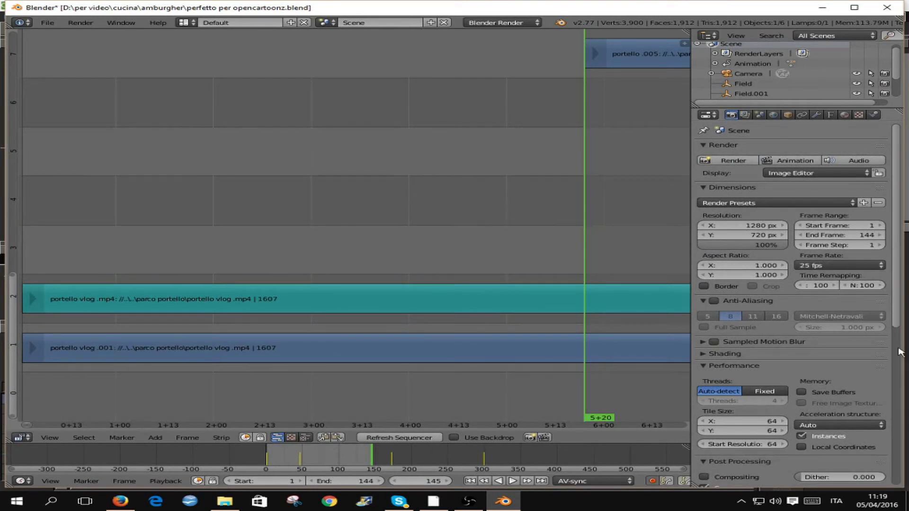
{"action": "scroll", "coordinate": [898, 322], "scroll_direction": "down", "scroll_amount": 5}
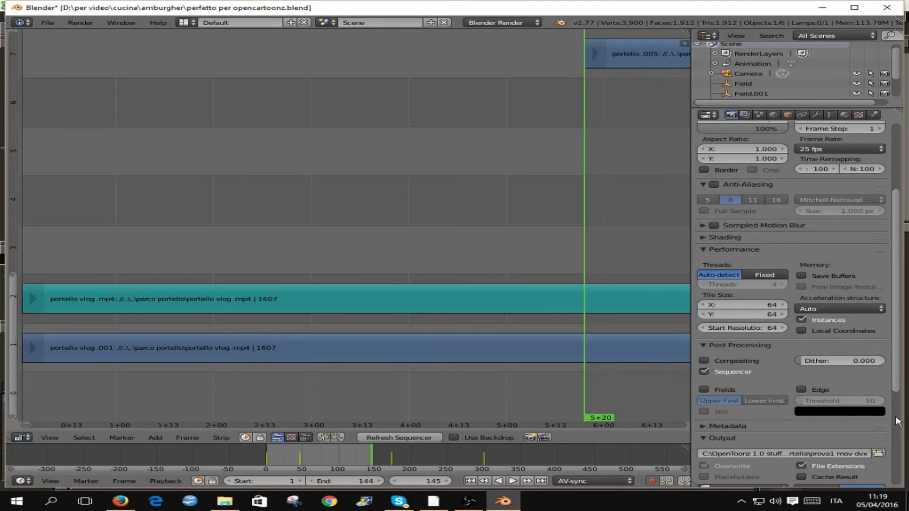
{"action": "scroll", "coordinate": [900, 419], "scroll_direction": "down", "scroll_amount": 7}
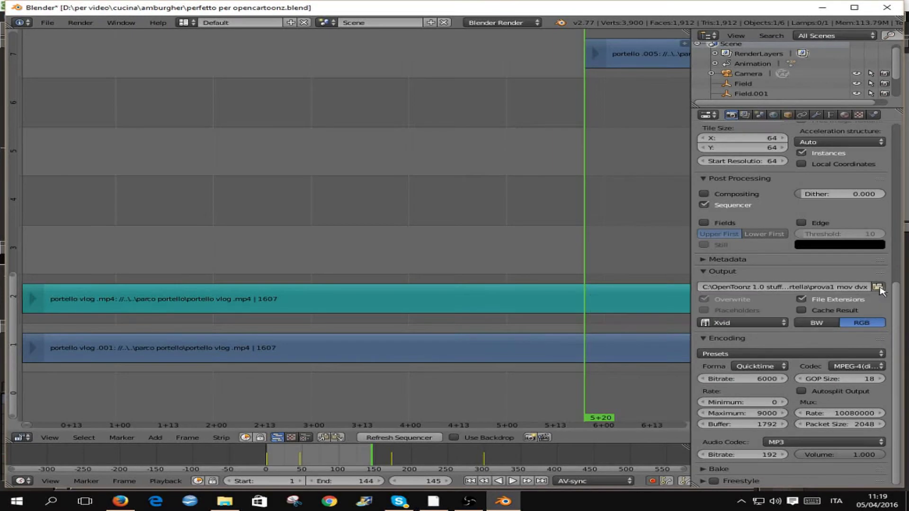
Name the render output file 'per tutrial' inside the Nuova Cartella folder.
{"action": "left_click", "coordinate": [849, 290]}
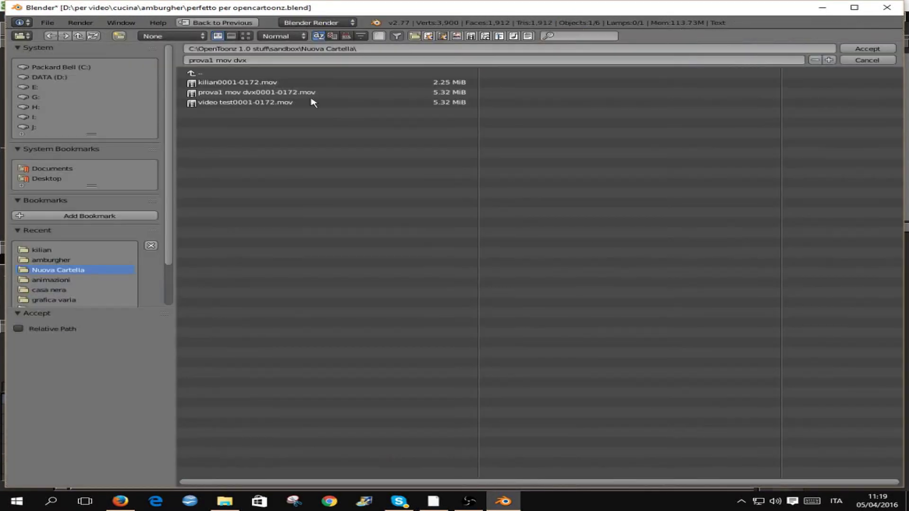
{"action": "left_click", "coordinate": [268, 61]}
{"action": "type", "text": "pe"}
{"action": "type", "text": "l"}
{"action": "left_click", "coordinate": [853, 50]}
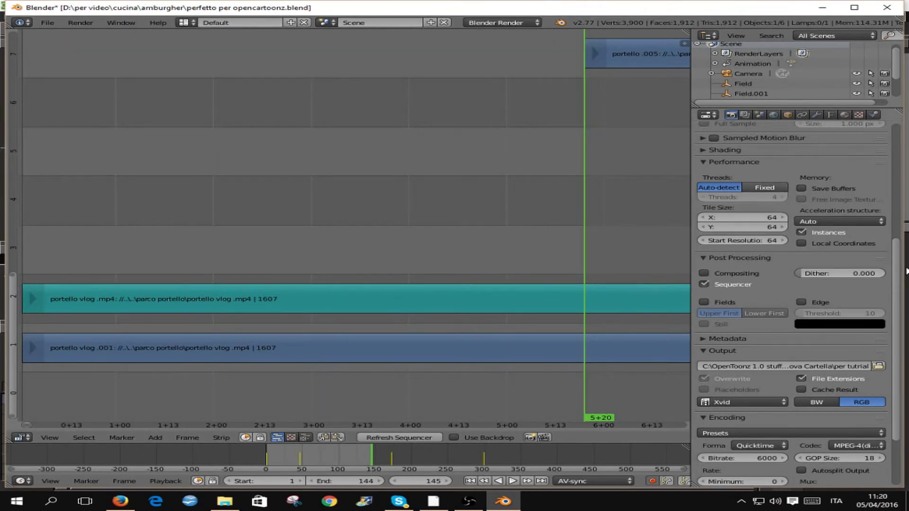
Render the animation through frame 144, then bring OpenToonz to the front.
{"action": "scroll", "coordinate": [905, 271], "scroll_direction": "up", "scroll_amount": 1}
{"action": "scroll", "coordinate": [905, 135], "scroll_direction": "up", "scroll_amount": 3}
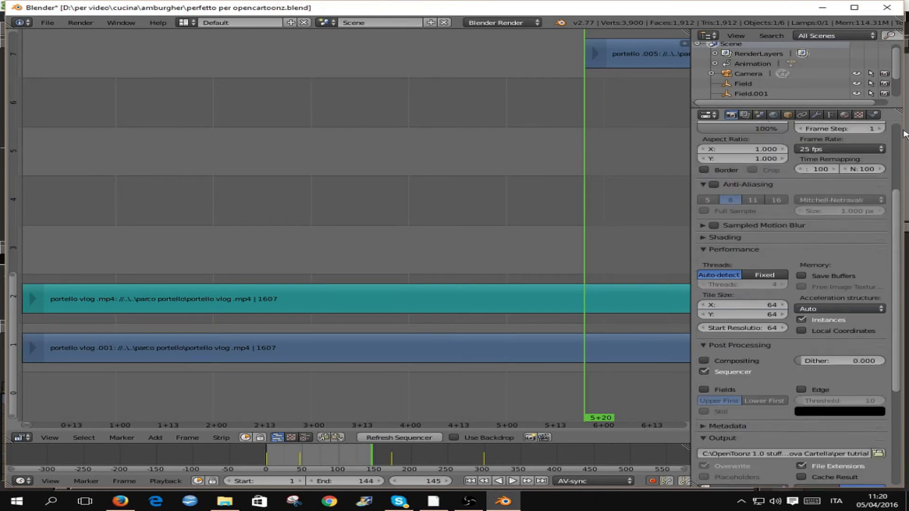
{"action": "scroll", "coordinate": [904, 135], "scroll_direction": "up", "scroll_amount": 6}
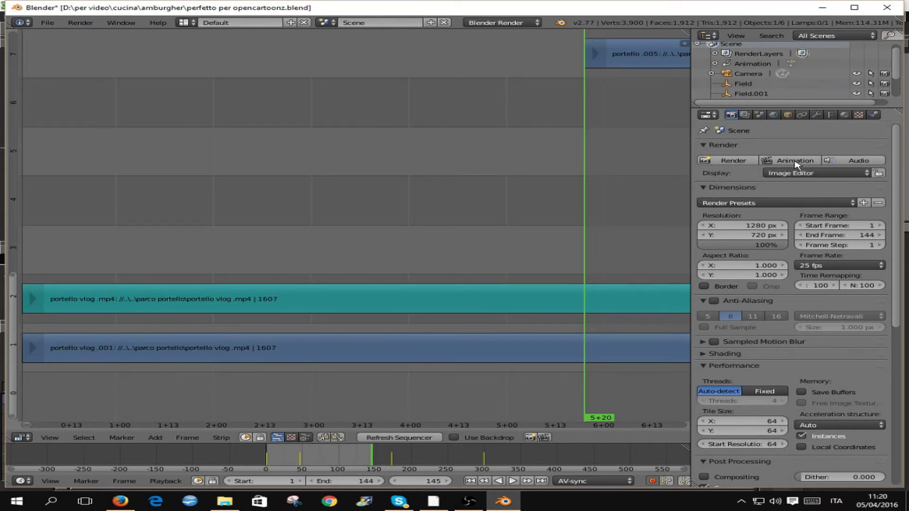
{"action": "left_click", "coordinate": [796, 162]}
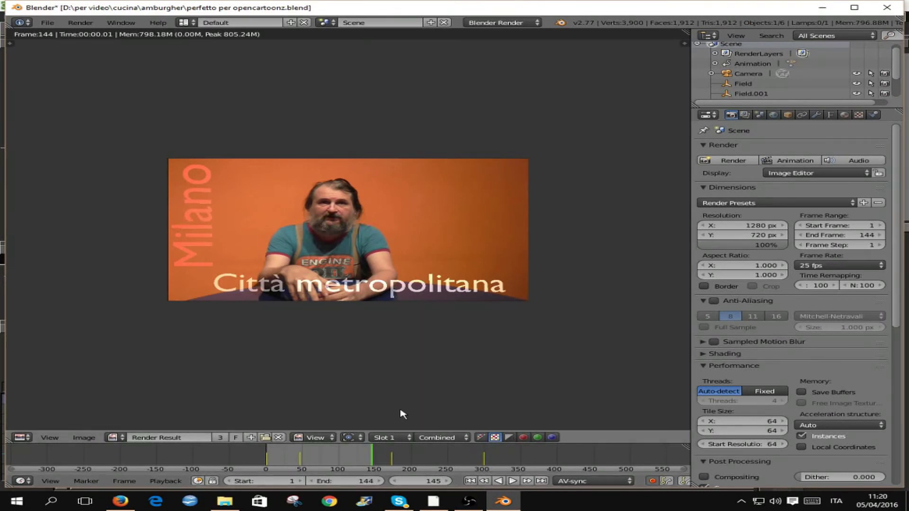
{"action": "scroll", "coordinate": [402, 415], "scroll_direction": "down", "scroll_amount": 1}
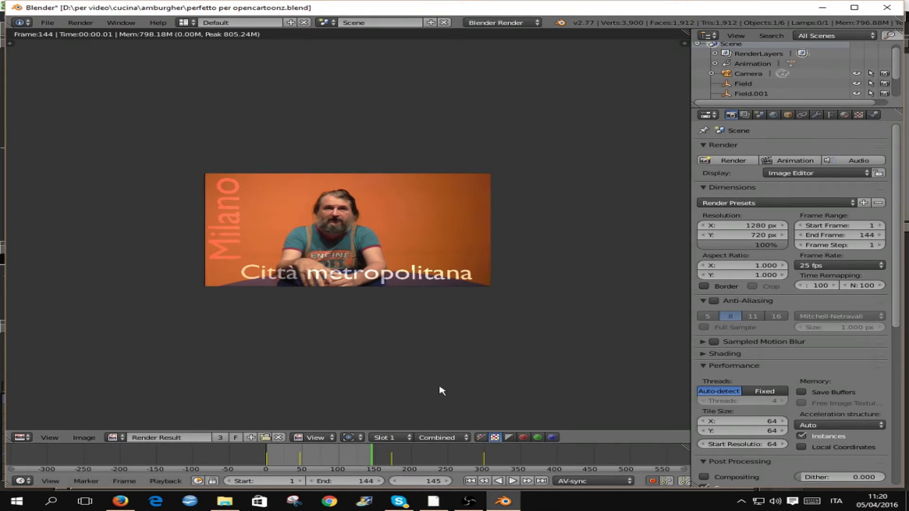
{"action": "left_click", "coordinate": [434, 501]}
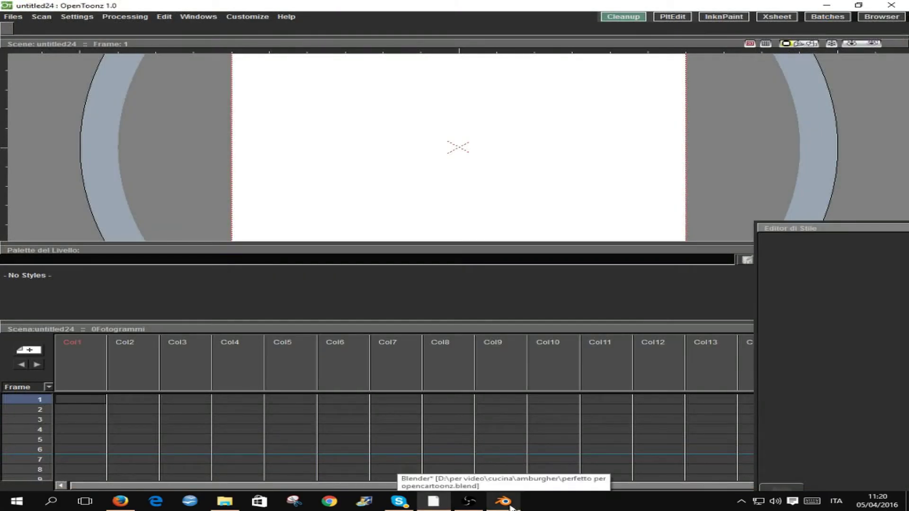
Quit Blender without saving the project.
{"action": "left_click", "coordinate": [503, 501]}
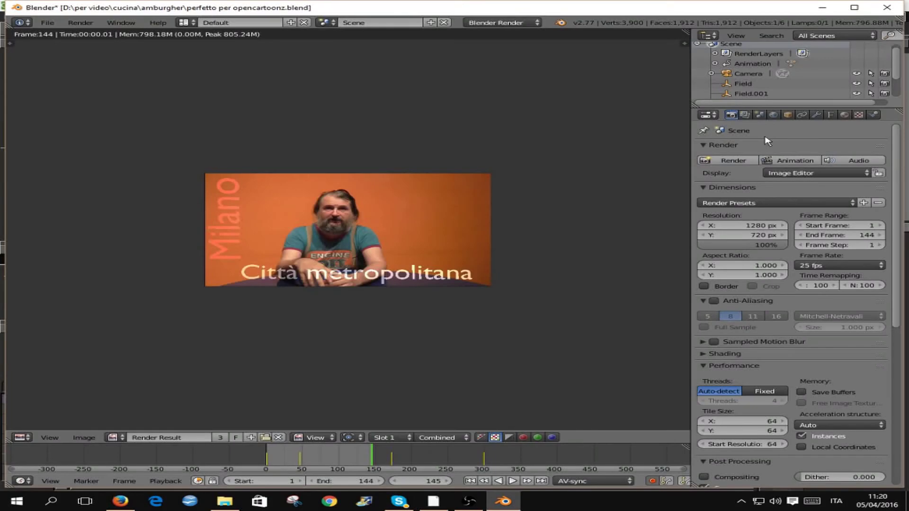
{"action": "left_click", "coordinate": [888, 9]}
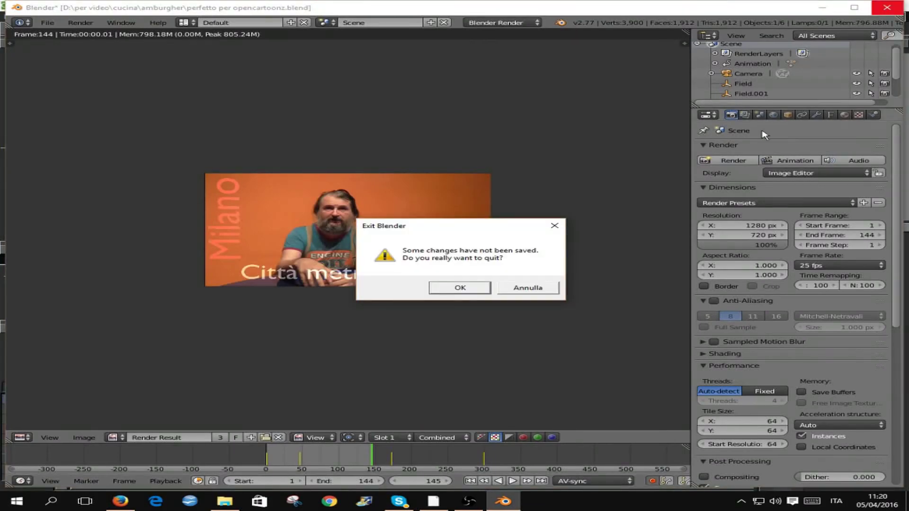
{"action": "left_click", "coordinate": [458, 288]}
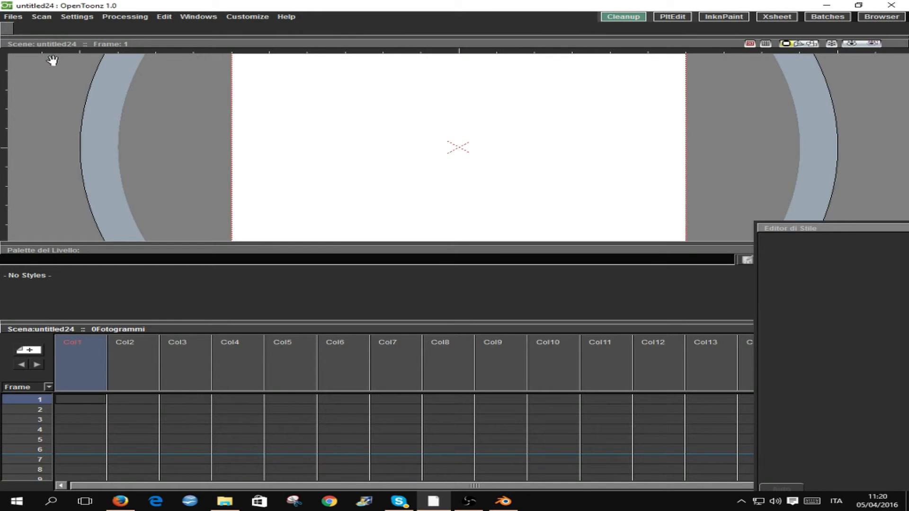
In the Load Level dialog, pick per tutrial0001-0144.mov from Nuova Cartella and show its 1–144 subsequence range.
{"action": "left_click", "coordinate": [19, 18]}
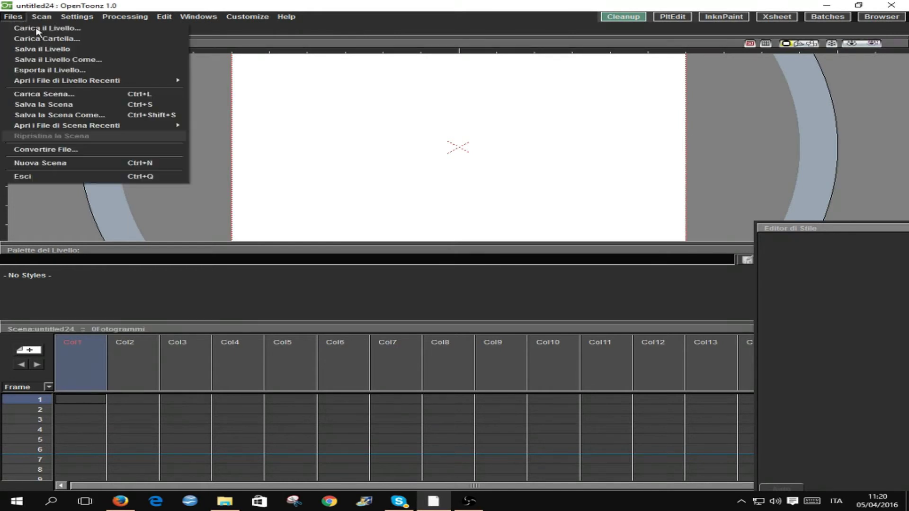
{"action": "left_click", "coordinate": [15, 21]}
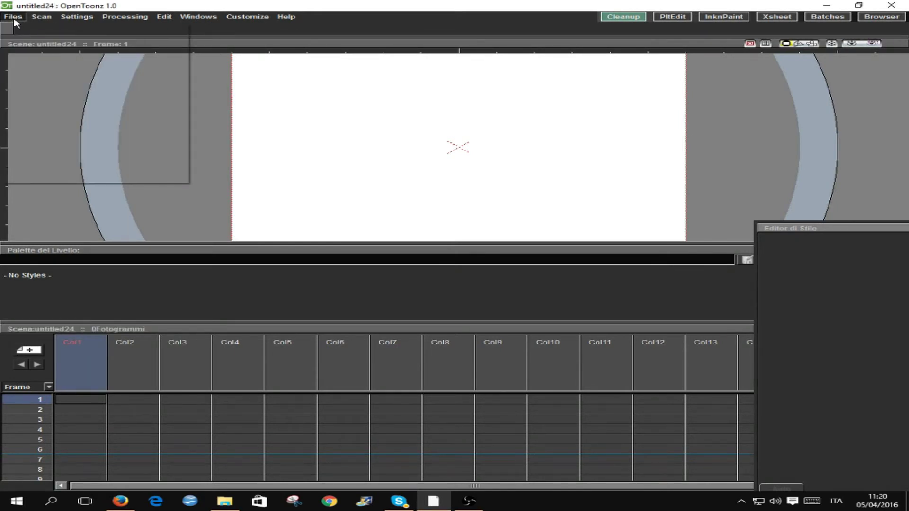
{"action": "left_click", "coordinate": [20, 29]}
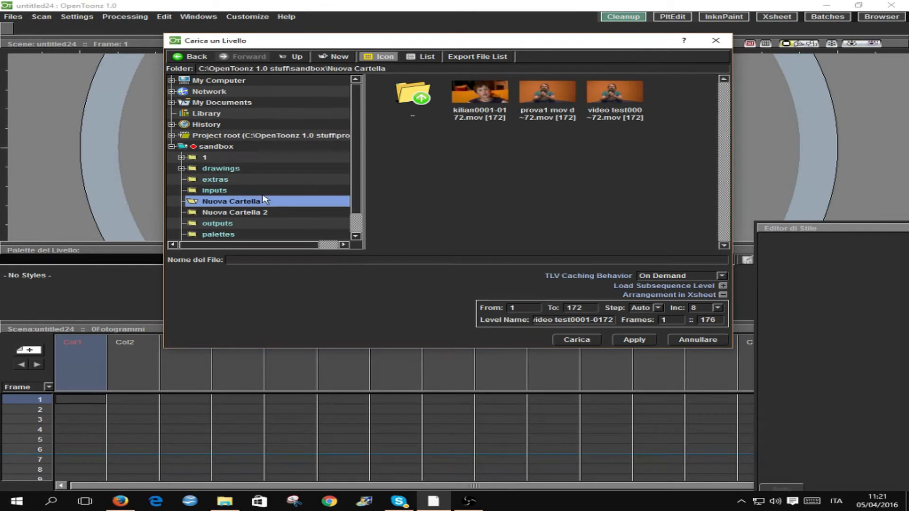
{"action": "left_click", "coordinate": [213, 192]}
{"action": "left_click", "coordinate": [220, 202]}
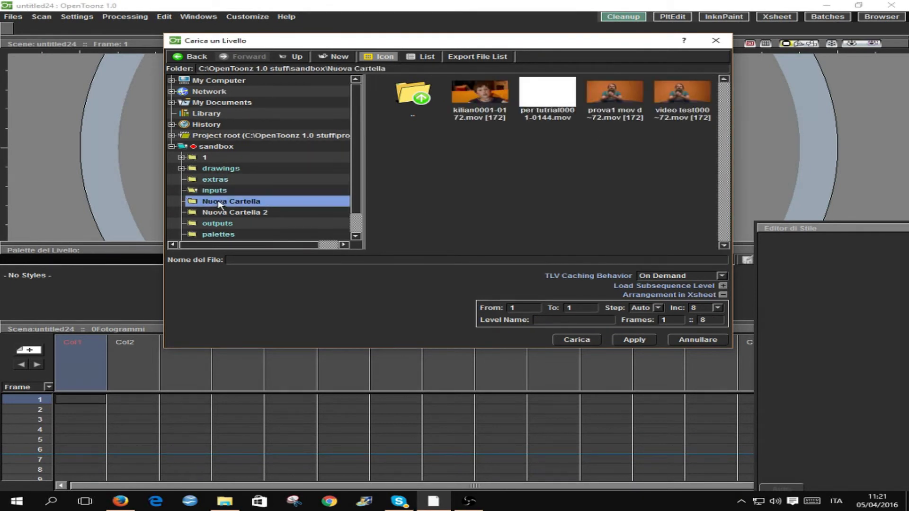
{"action": "left_click", "coordinate": [559, 118]}
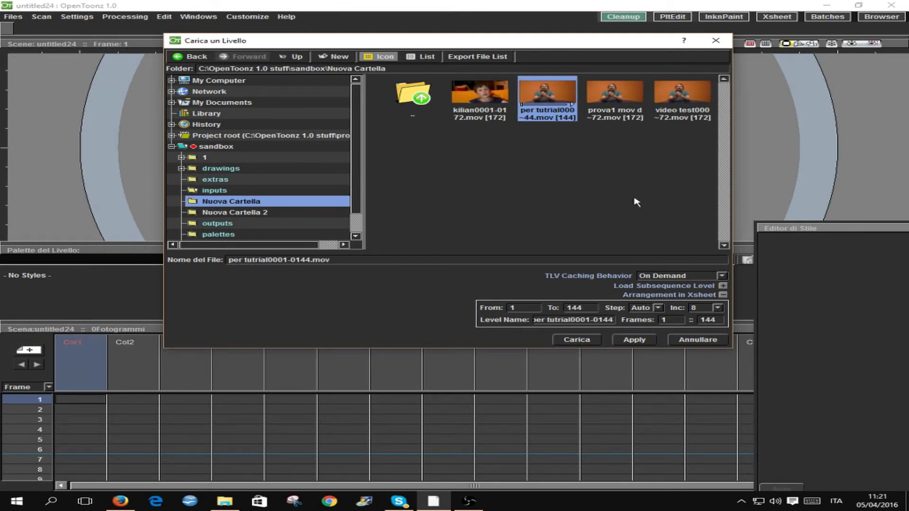
{"action": "left_click", "coordinate": [723, 295]}
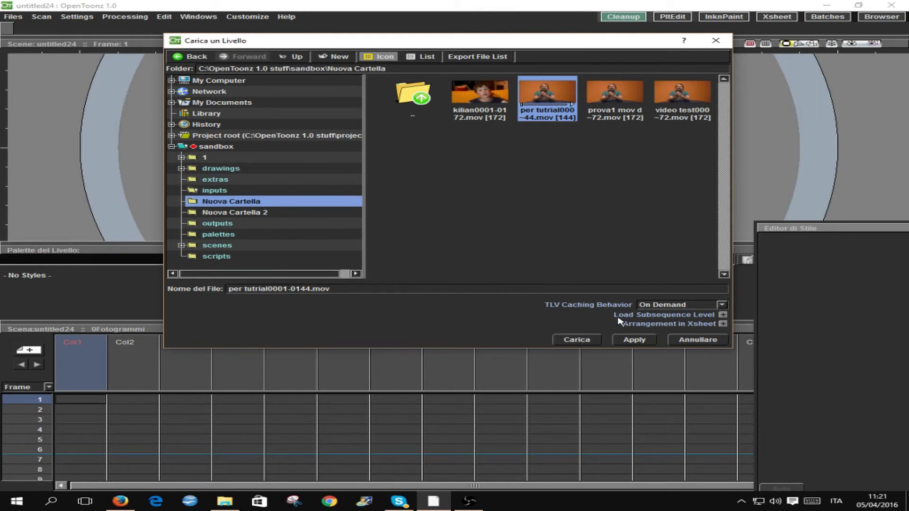
{"action": "left_click", "coordinate": [723, 315]}
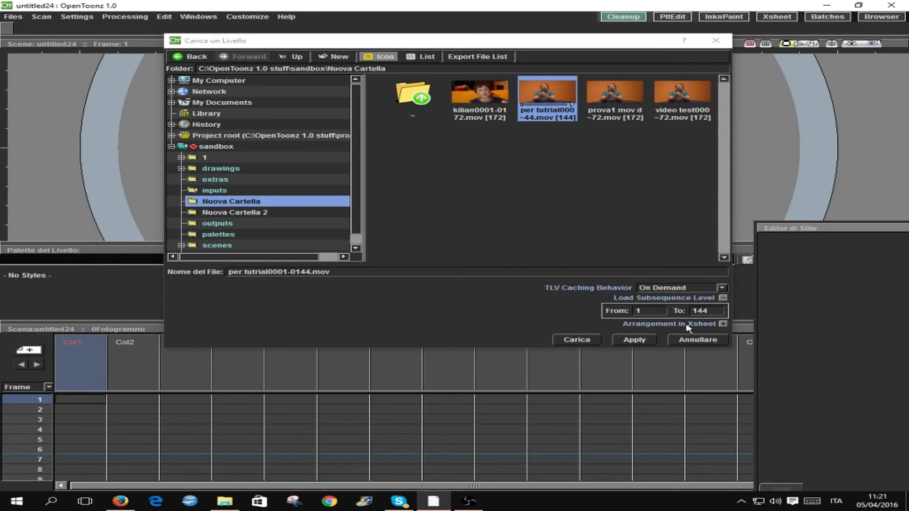
Set the level's Step to 1 and Increment to 8.
{"action": "left_click", "coordinate": [723, 324]}
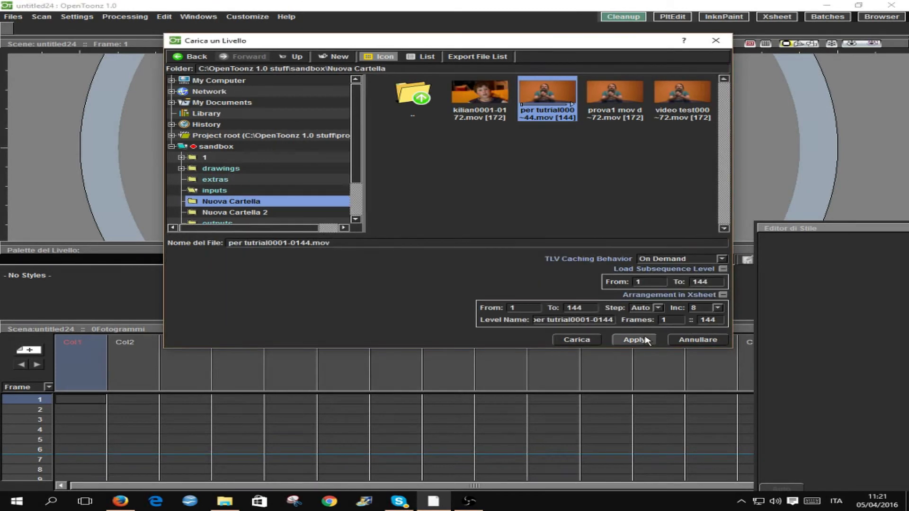
{"action": "left_click", "coordinate": [719, 309]}
{"action": "left_click", "coordinate": [719, 309]}
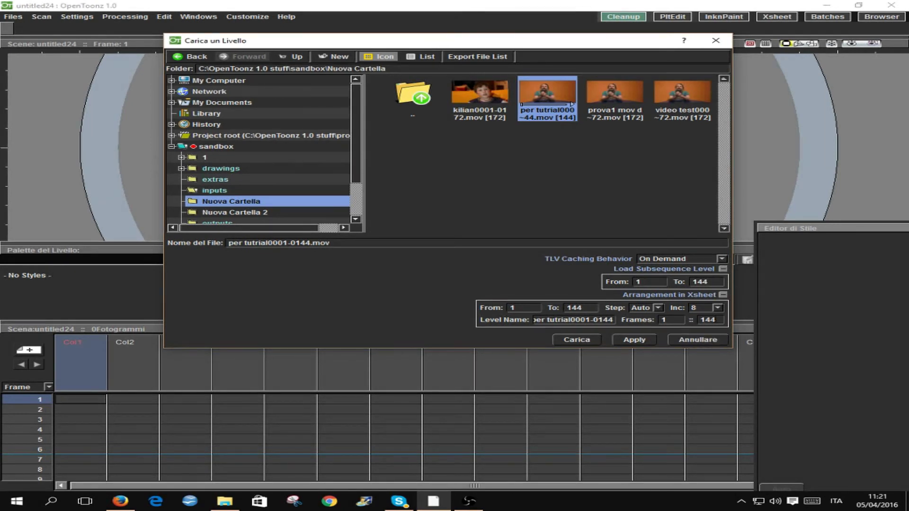
{"action": "left_click", "coordinate": [718, 309]}
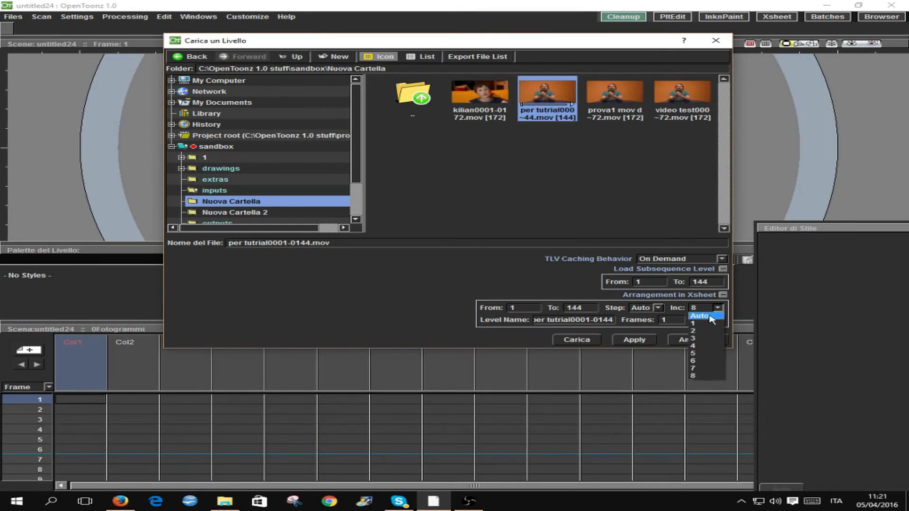
{"action": "left_click", "coordinate": [701, 316]}
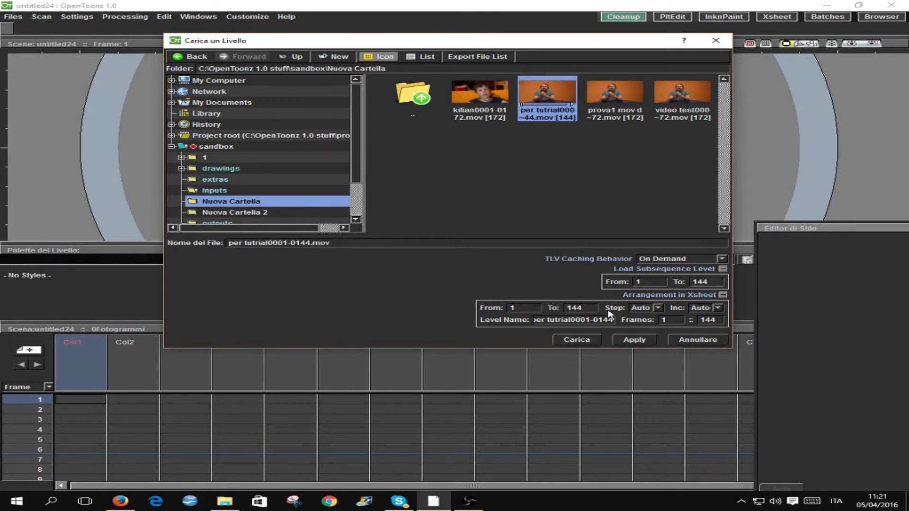
{"action": "left_click", "coordinate": [657, 309]}
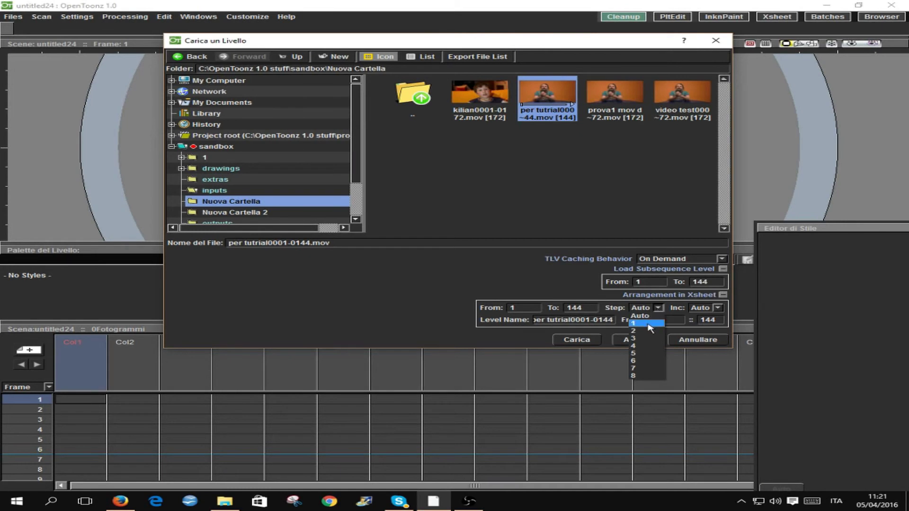
{"action": "left_click", "coordinate": [648, 325]}
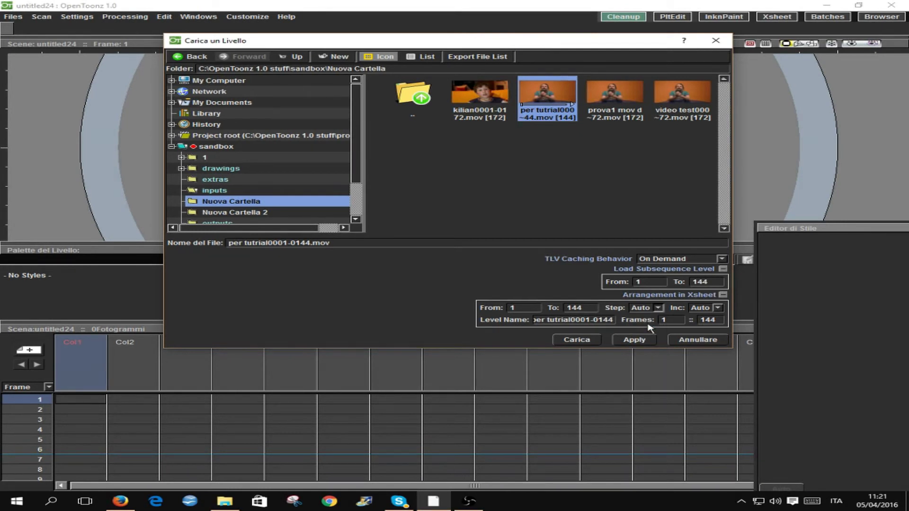
{"action": "left_click", "coordinate": [719, 309]}
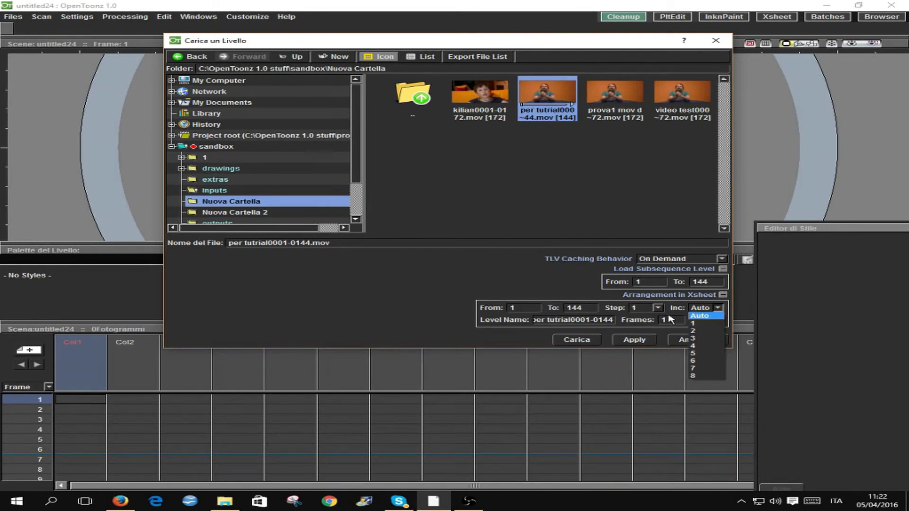
{"action": "left_click", "coordinate": [700, 376]}
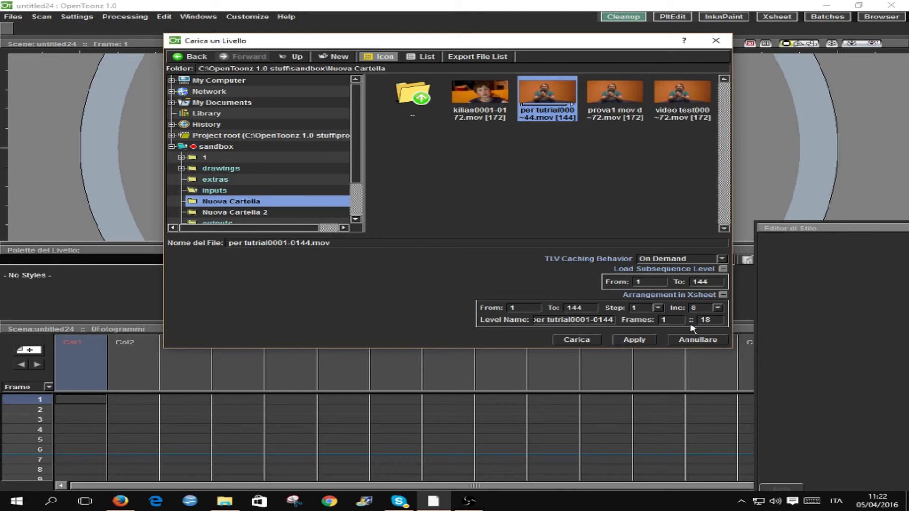
Try a two-row hold, revert to Step 1 for 18 frames, and load the video.
{"action": "double_click", "coordinate": [661, 321]}
{"action": "type", "text": "2"}
{"action": "left_click_drag", "start_coordinate": [664, 320], "coordinate": [651, 318]}
{"action": "left_click", "coordinate": [659, 309]}
{"action": "left_click", "coordinate": [659, 309]}
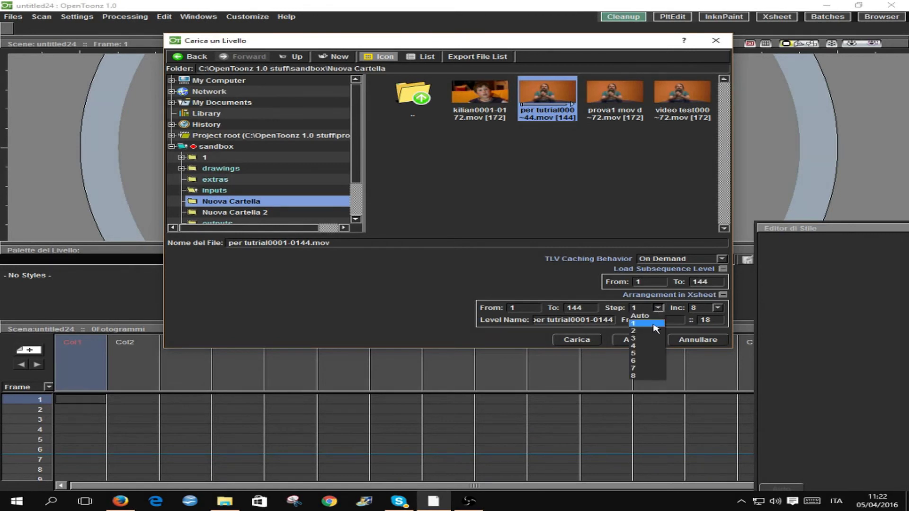
{"action": "left_click", "coordinate": [649, 333]}
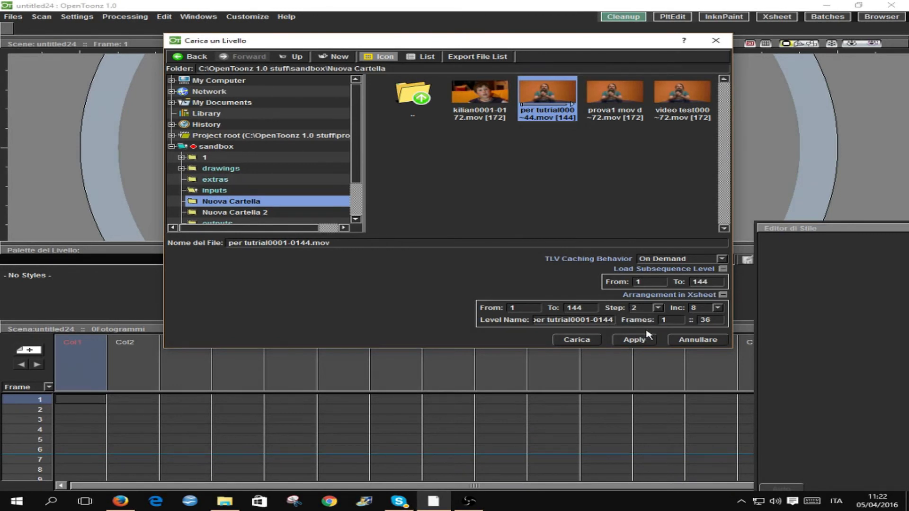
{"action": "left_click", "coordinate": [659, 309]}
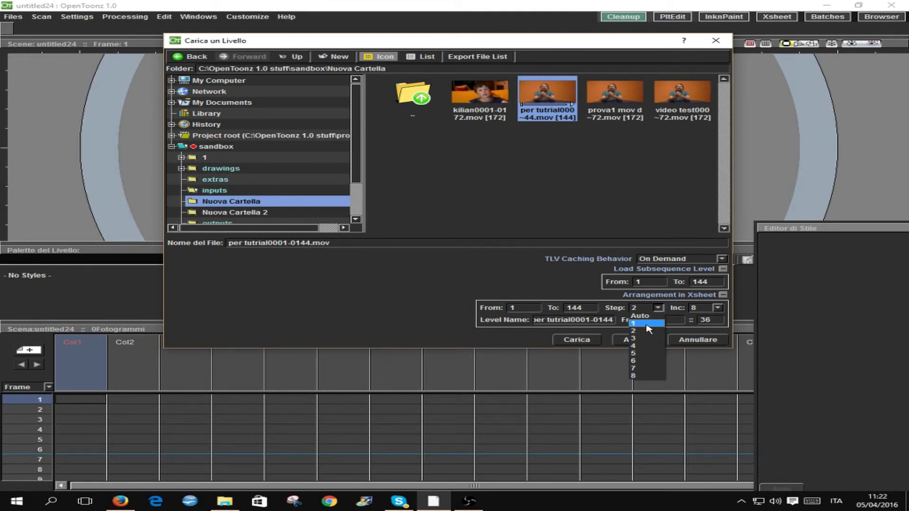
{"action": "left_click", "coordinate": [648, 325]}
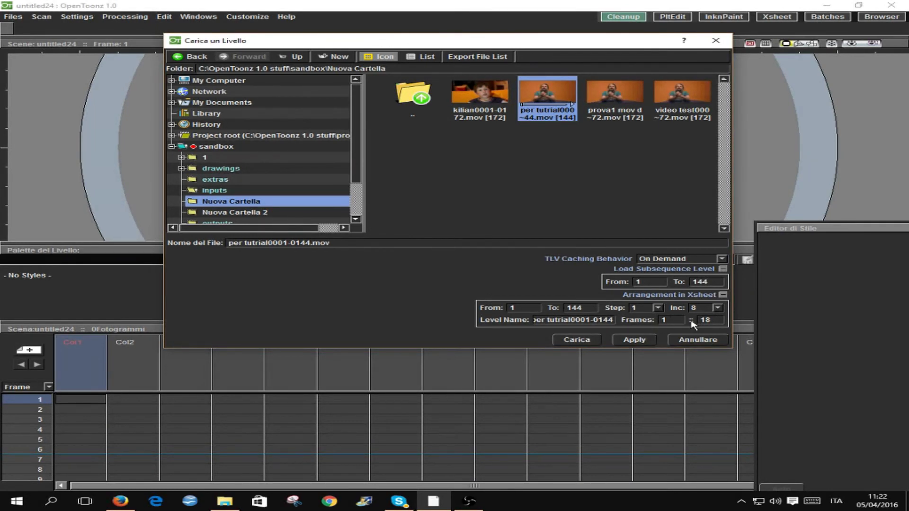
{"action": "left_click", "coordinate": [579, 340]}
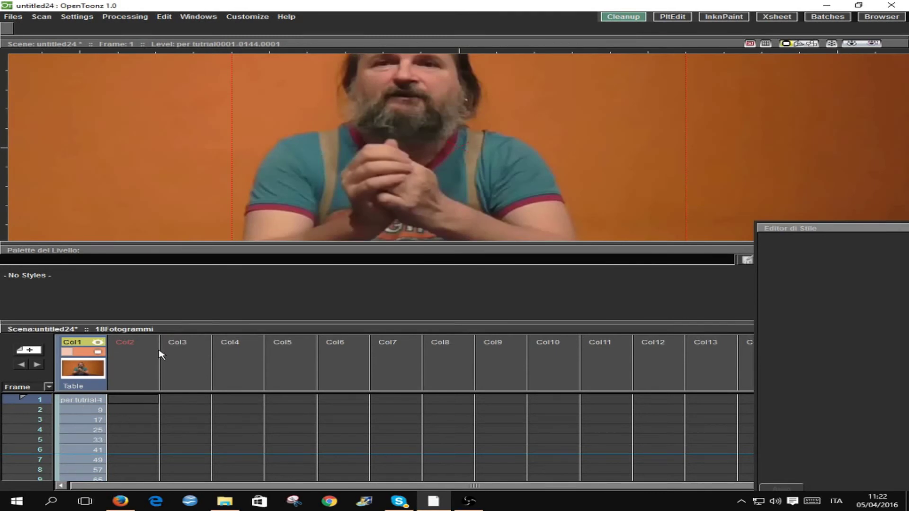
Zoom the viewer out to see the video's first frame beyond the camera area.
{"action": "left_click", "coordinate": [343, 199]}
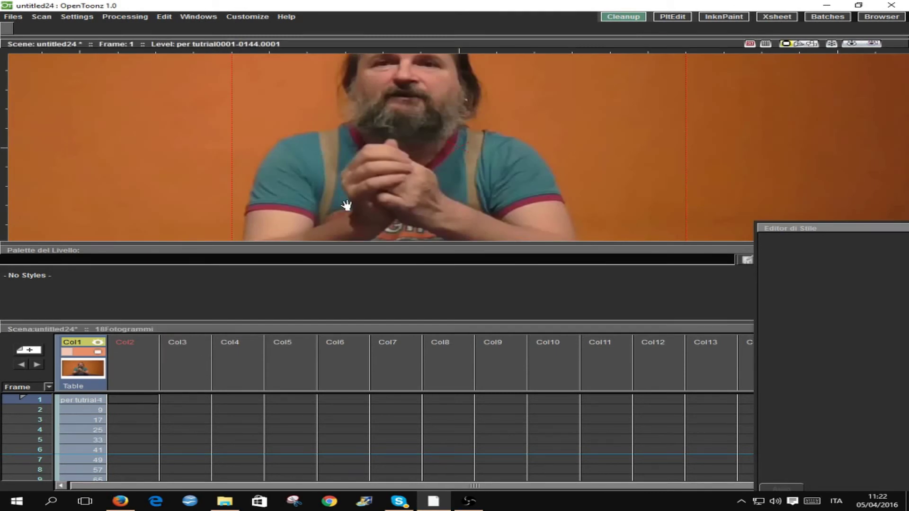
{"action": "scroll", "coordinate": [340, 214], "scroll_direction": "down", "scroll_amount": 1}
{"action": "scroll", "coordinate": [342, 212], "scroll_direction": "down", "scroll_amount": 1}
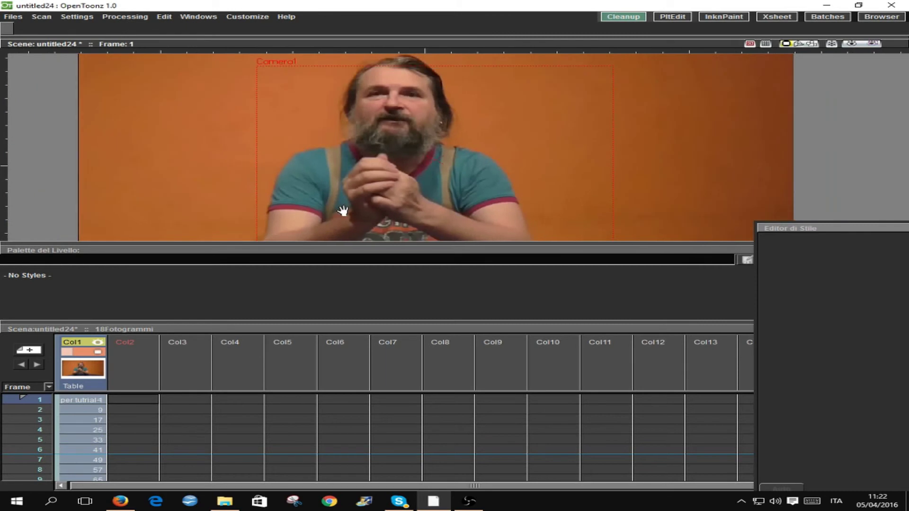
{"action": "scroll", "coordinate": [343, 211], "scroll_direction": "down", "scroll_amount": 1}
{"action": "scroll", "coordinate": [341, 217], "scroll_direction": "down", "scroll_amount": 1}
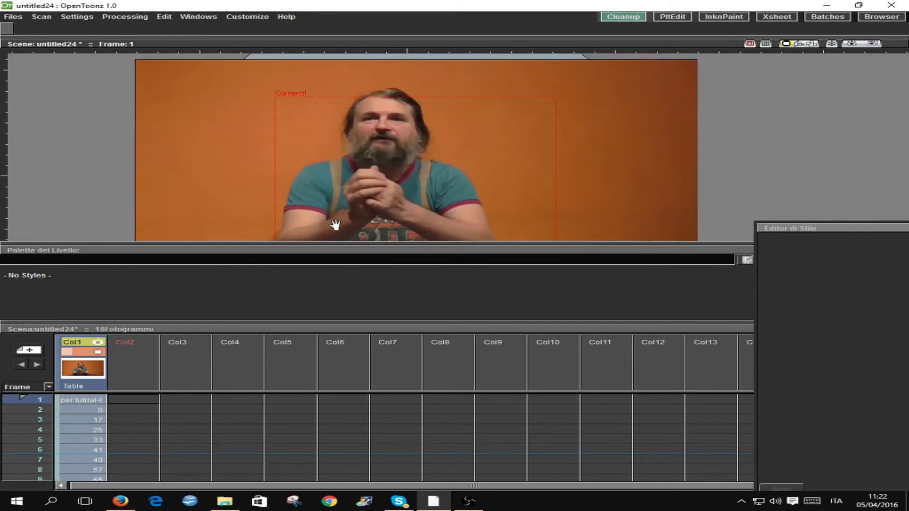
{"action": "scroll", "coordinate": [335, 224], "scroll_direction": "down", "scroll_amount": 1}
{"action": "scroll", "coordinate": [308, 240], "scroll_direction": "down", "scroll_amount": 1}
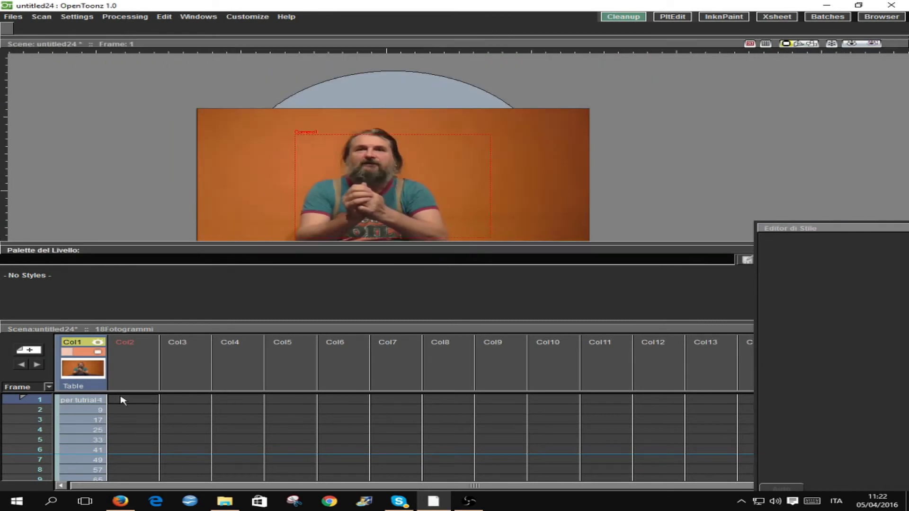
Step through the Col1 video frames 2 to 5 to preview them.
{"action": "left_click", "coordinate": [81, 400]}
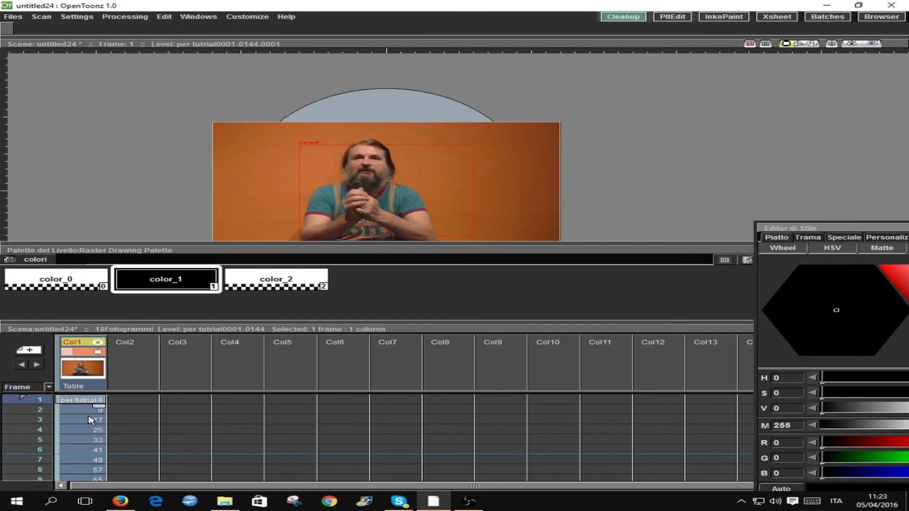
{"action": "left_click", "coordinate": [89, 413]}
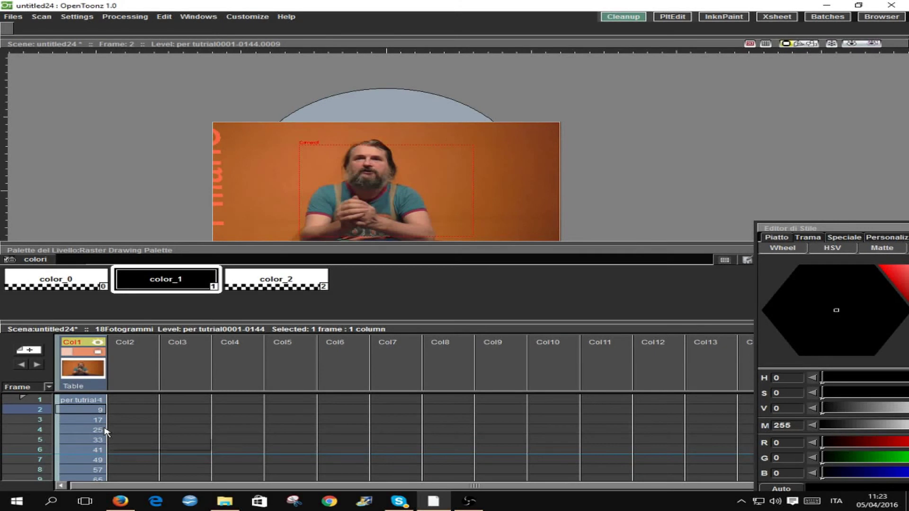
{"action": "left_click", "coordinate": [83, 420]}
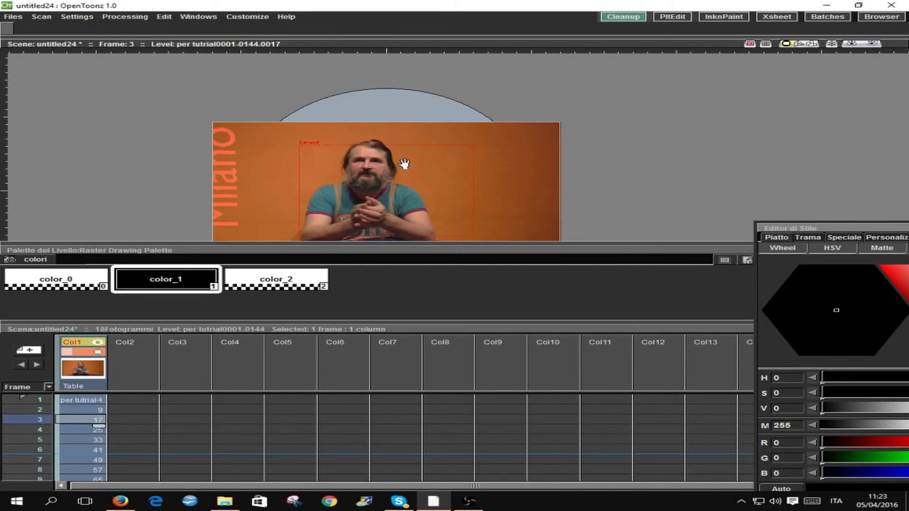
{"action": "left_click_drag", "start_coordinate": [404, 164], "coordinate": [431, 115]}
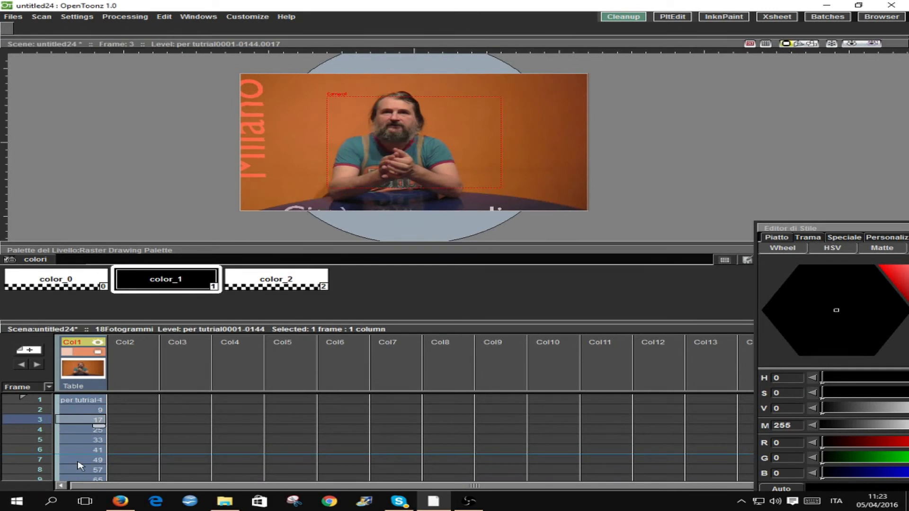
{"action": "left_click", "coordinate": [89, 432]}
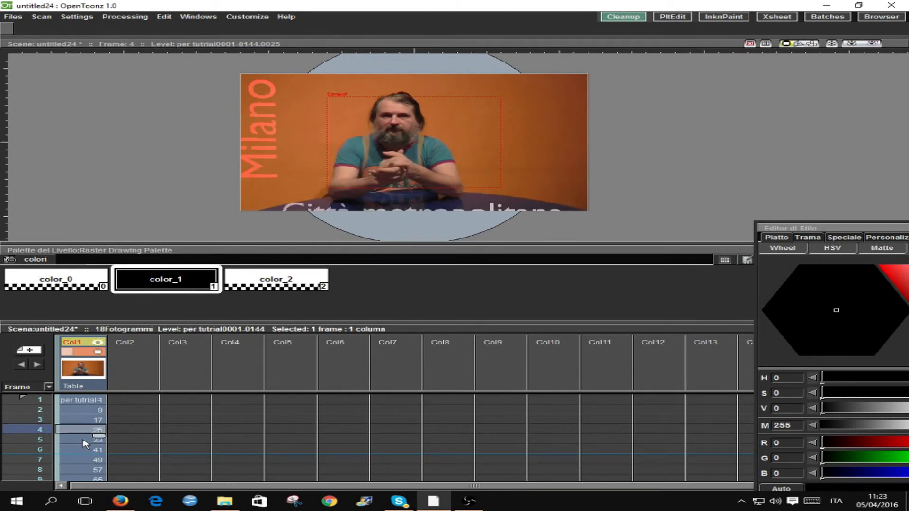
{"action": "left_click", "coordinate": [84, 442]}
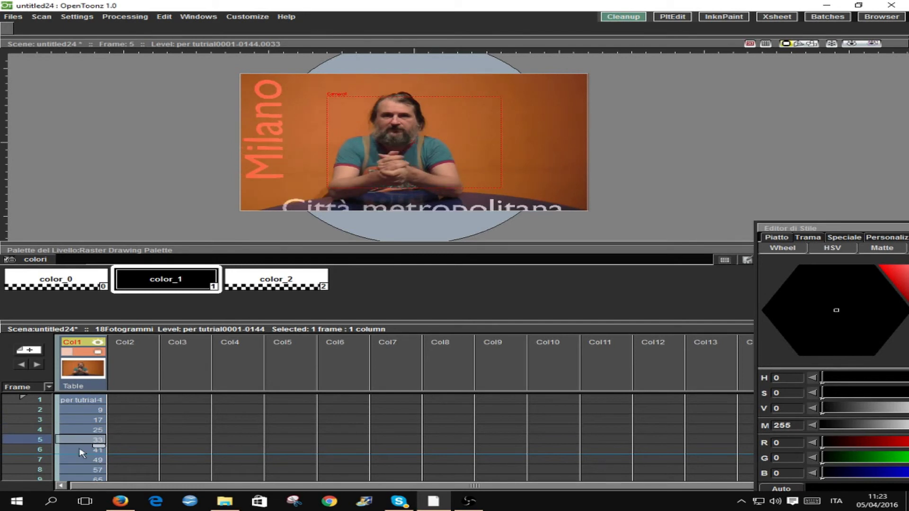
Preview frames 6 and 7, return to frame 2, and select empty Col2.
{"action": "left_click", "coordinate": [81, 452]}
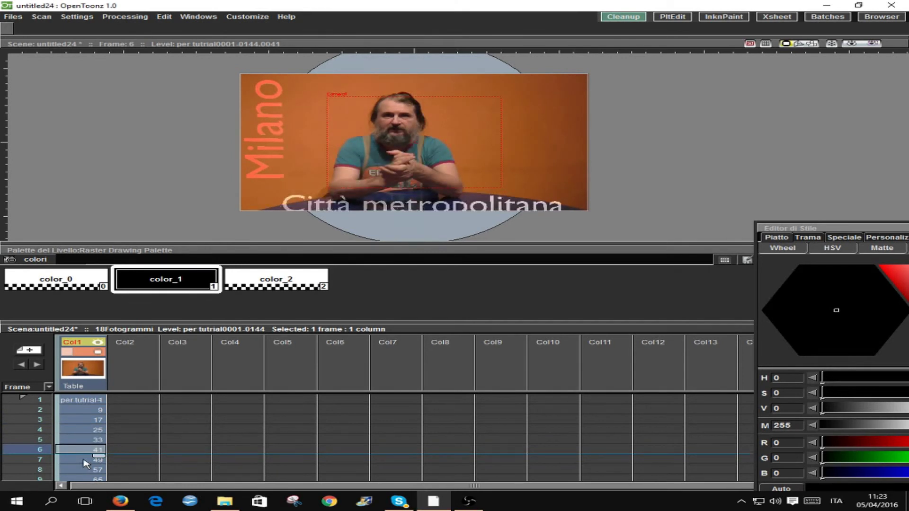
{"action": "left_click", "coordinate": [84, 460]}
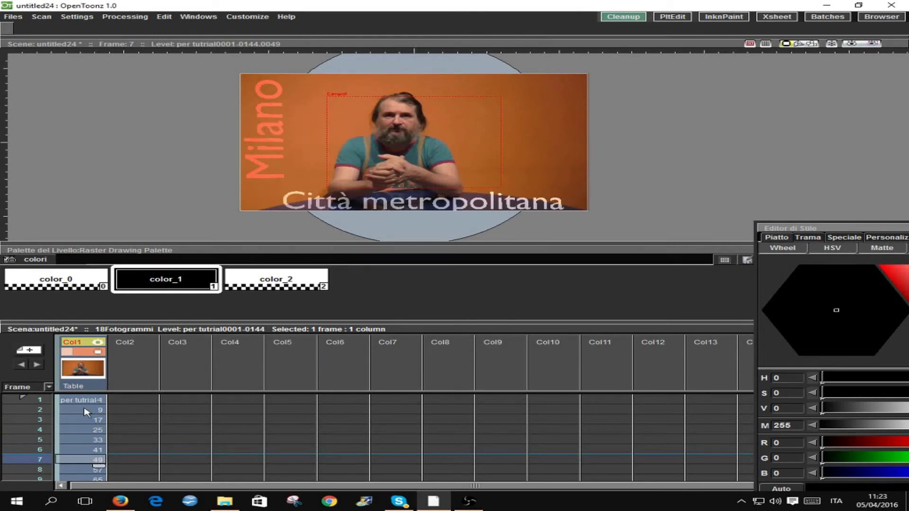
{"action": "left_click", "coordinate": [86, 410]}
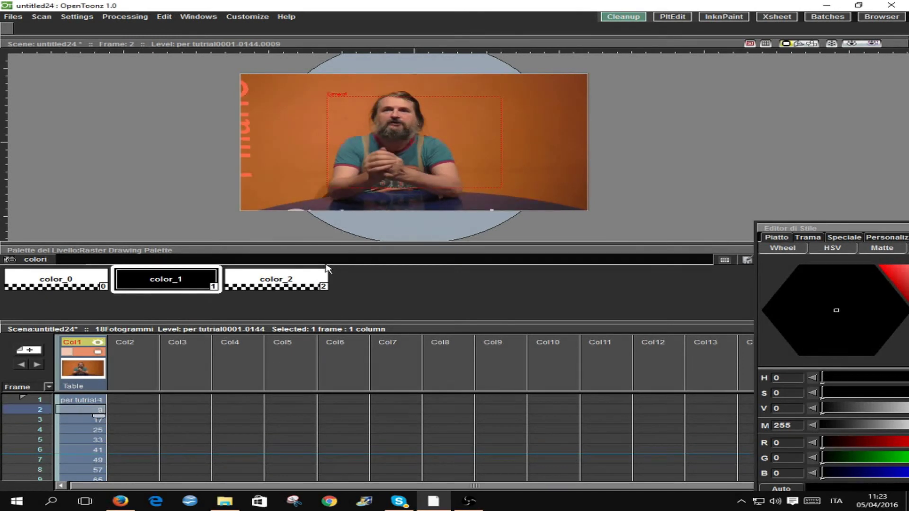
{"action": "left_click", "coordinate": [152, 375]}
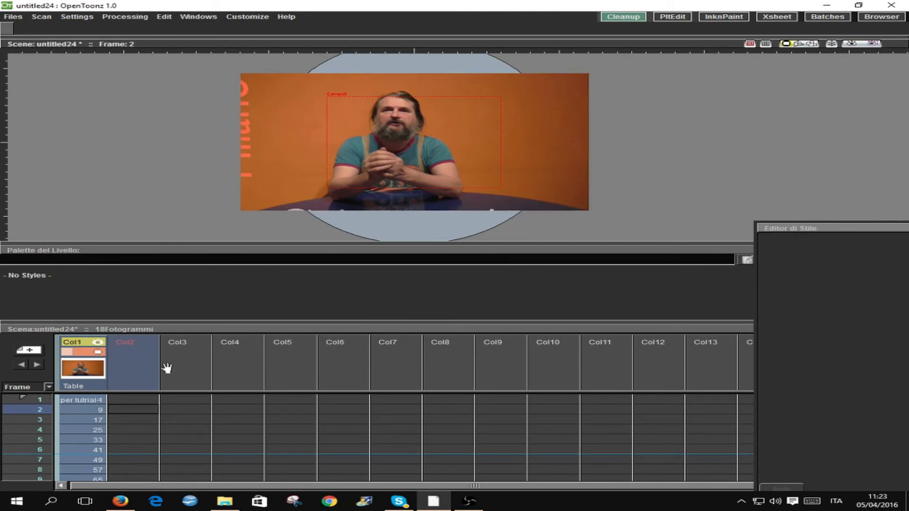
Switch to the InknPaint room, zoom out to the whole video frame, and select the Brush tool.
{"action": "left_click", "coordinate": [725, 17]}
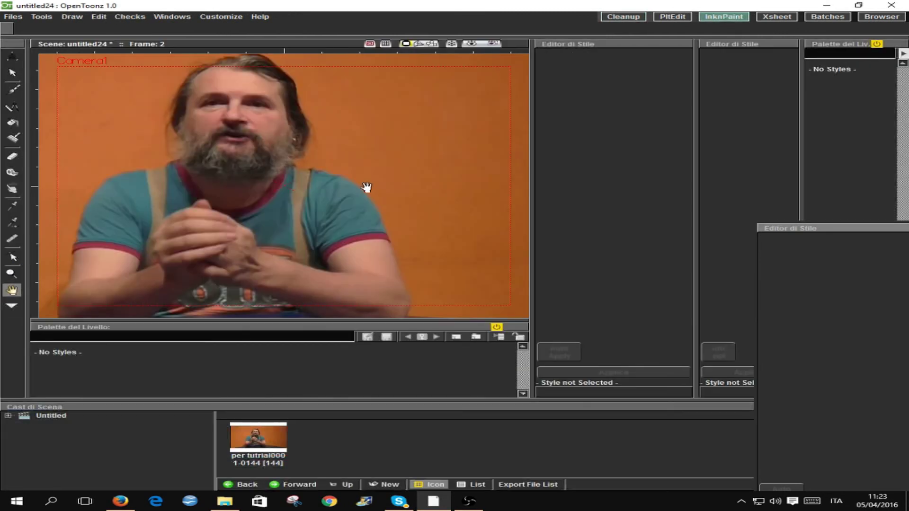
{"action": "scroll", "coordinate": [364, 187], "scroll_direction": "down", "scroll_amount": 1}
{"action": "scroll", "coordinate": [364, 187], "scroll_direction": "down", "scroll_amount": 1}
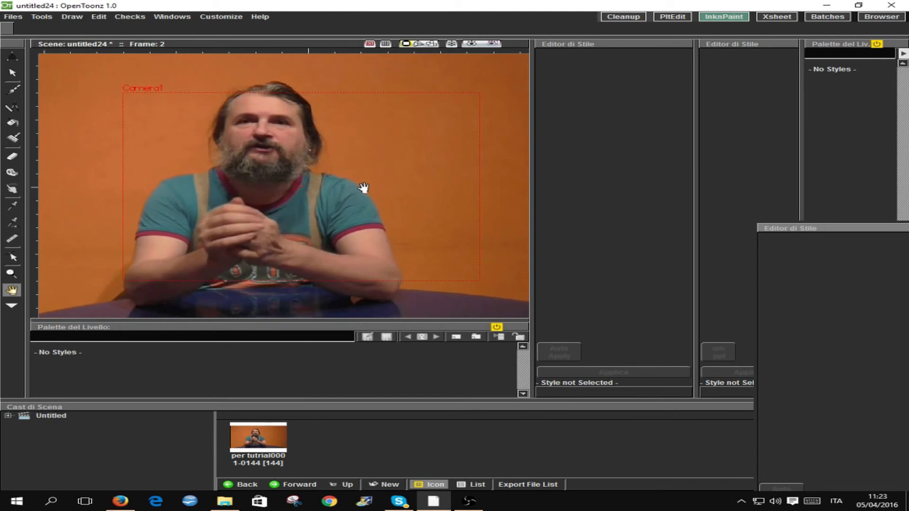
{"action": "scroll", "coordinate": [363, 187], "scroll_direction": "down", "scroll_amount": 1}
{"action": "scroll", "coordinate": [364, 187], "scroll_direction": "down", "scroll_amount": 1}
{"action": "scroll", "coordinate": [364, 187], "scroll_direction": "down", "scroll_amount": 1}
{"action": "scroll", "coordinate": [363, 187], "scroll_direction": "down", "scroll_amount": 1}
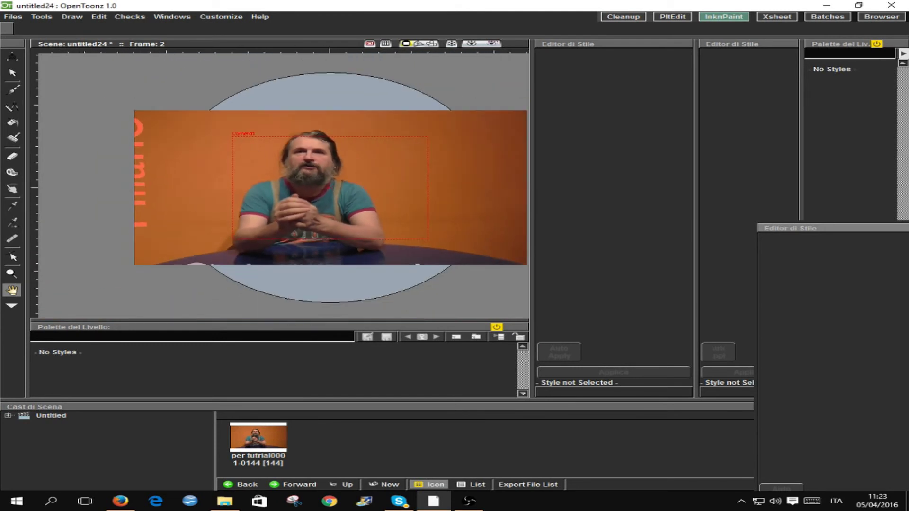
{"action": "left_click", "coordinate": [13, 90]}
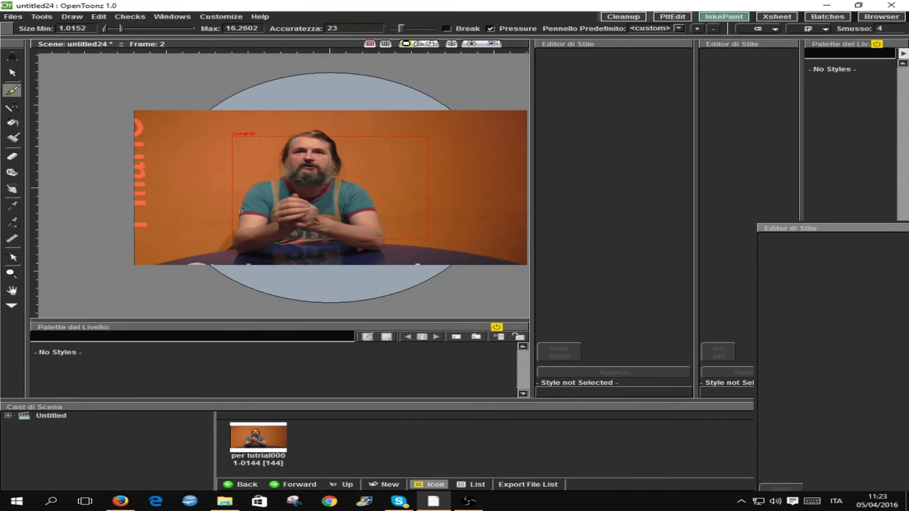
Trace a red brush outline around the man's head and hair on frame 2, creating level G.
{"action": "left_click_drag", "start_coordinate": [240, 215], "coordinate": [293, 139]}
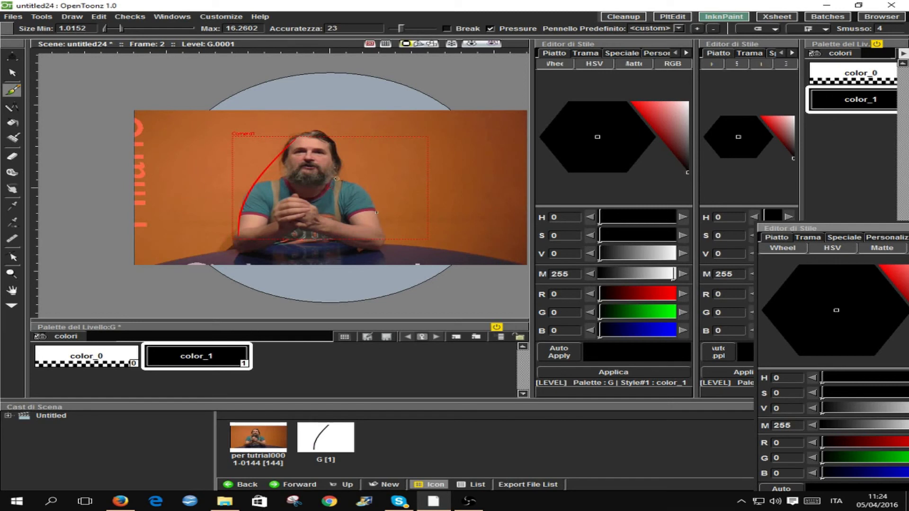
{"action": "mouse_move", "coordinate": [334, 150]}
{"action": "left_mouse_down"}
{"action": "mouse_move", "coordinate": [338, 181]}
{"action": "mouse_move", "coordinate": [367, 195]}
{"action": "mouse_move", "coordinate": [382, 251]}
{"action": "left_mouse_up"}
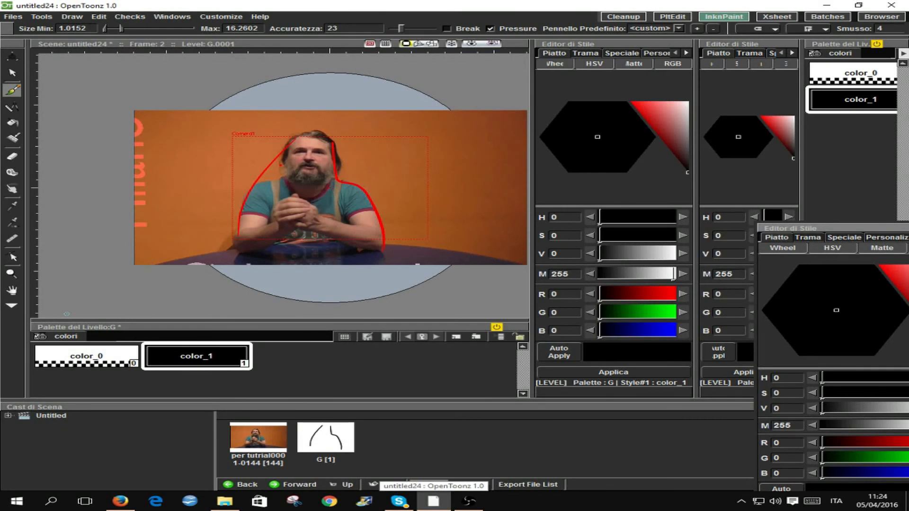
{"action": "left_click", "coordinate": [162, 19]}
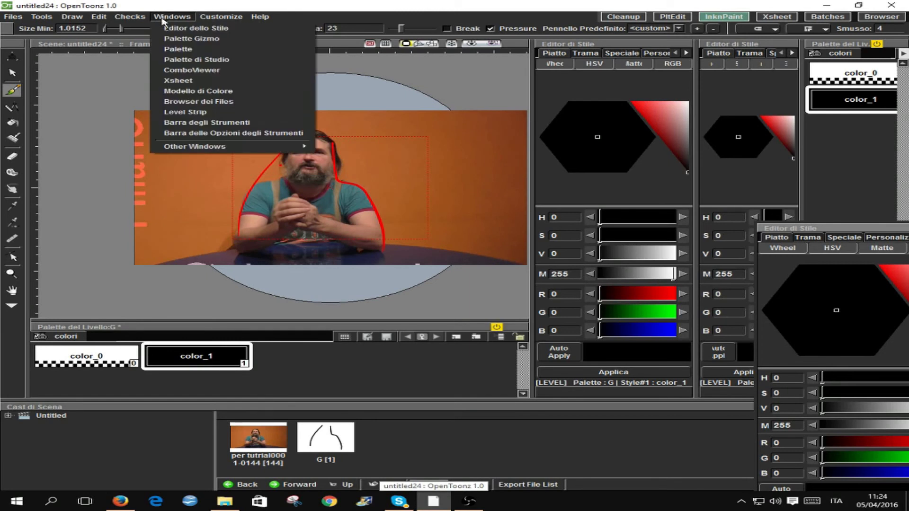
Open the Xsheet as a floating panel and move it clear of the man.
{"action": "left_click", "coordinate": [196, 83]}
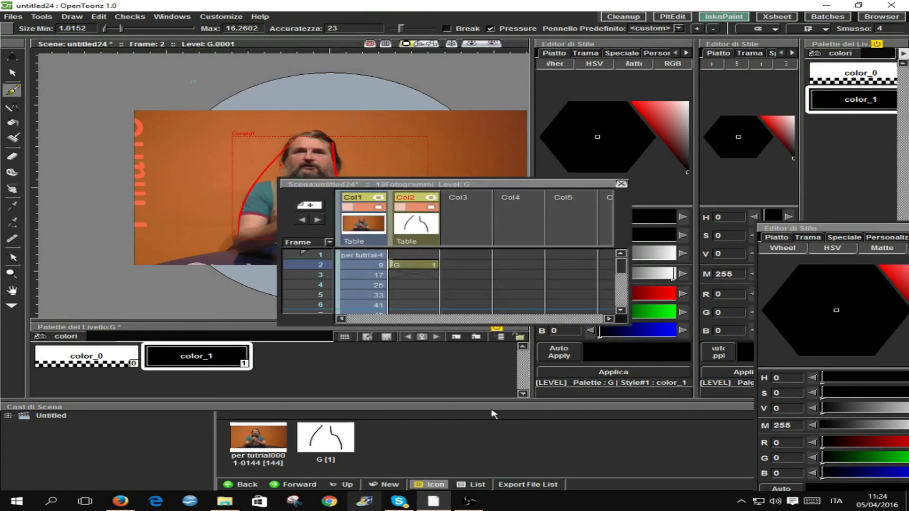
{"action": "left_click", "coordinate": [409, 259]}
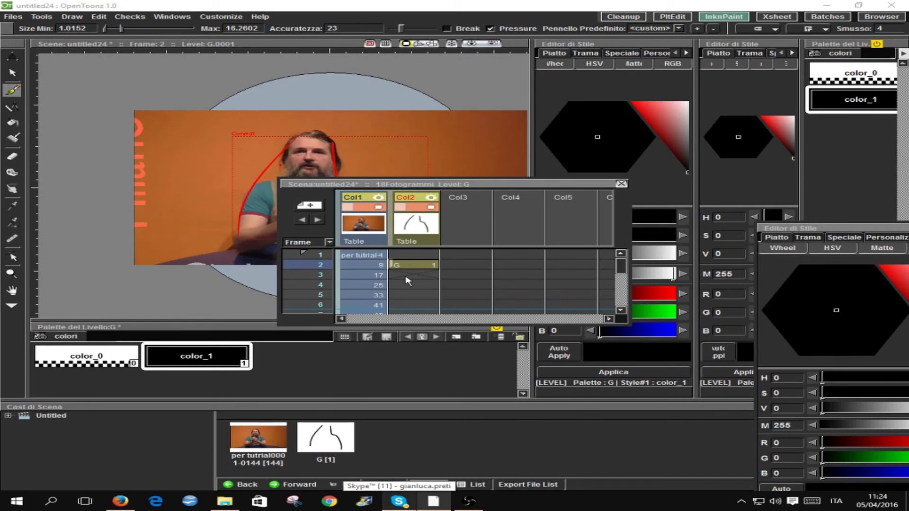
{"action": "left_click", "coordinate": [405, 275]}
{"action": "left_click_drag", "start_coordinate": [465, 185], "coordinate": [371, 237]}
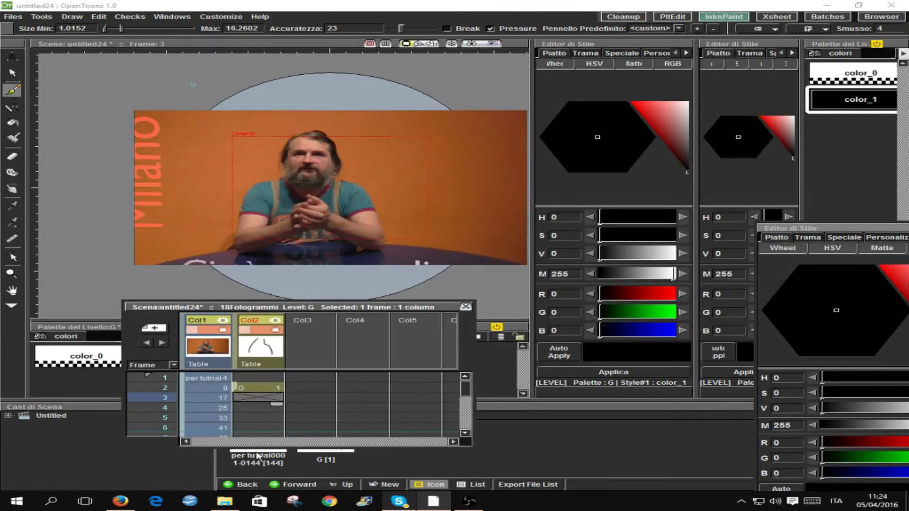
Flip through Col2 frames 2 to 5 to check the outline, ending on frame 3.
{"action": "left_click", "coordinate": [255, 394]}
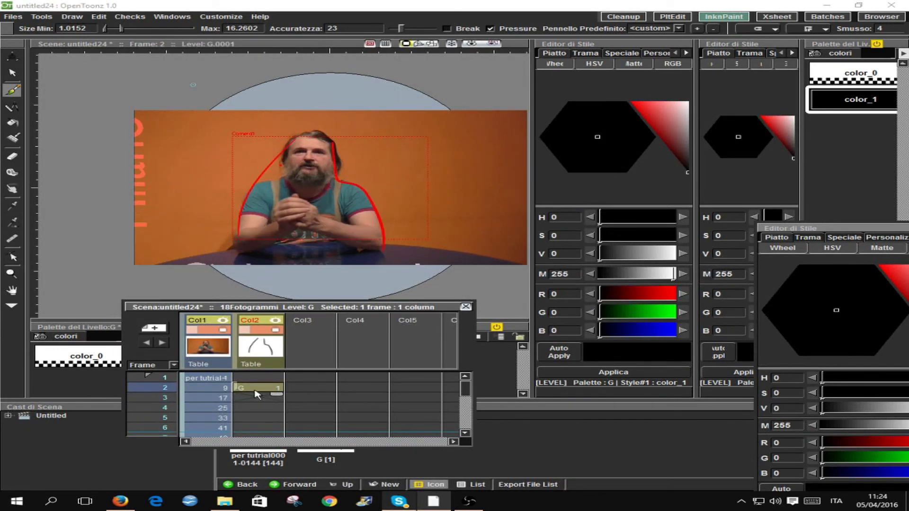
{"action": "left_click", "coordinate": [257, 399]}
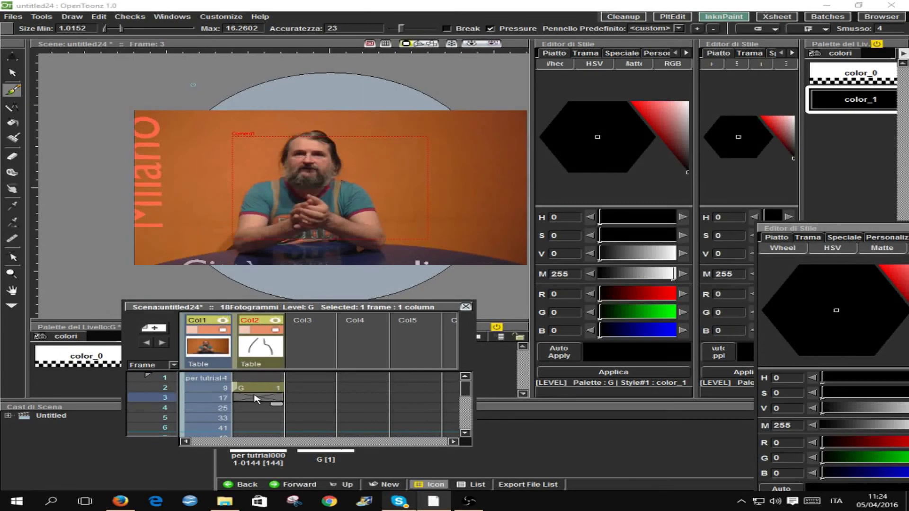
{"action": "left_click", "coordinate": [259, 394]}
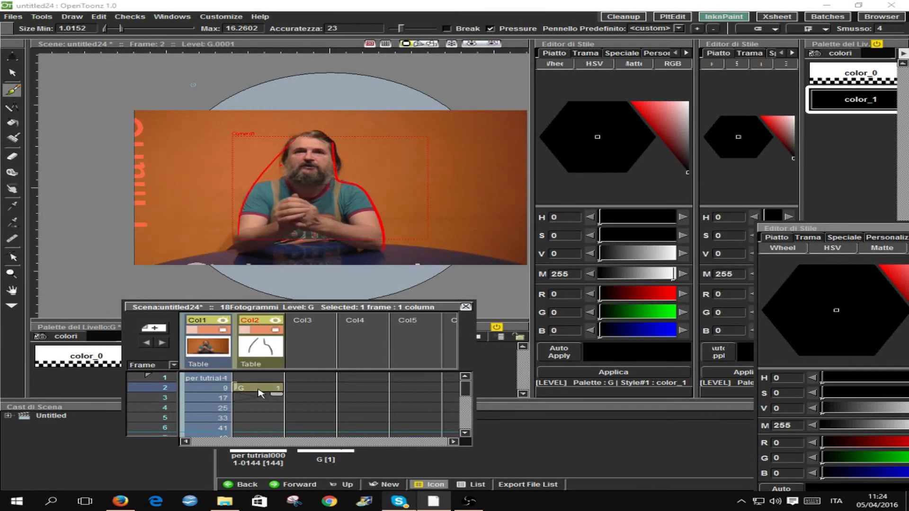
{"action": "left_click", "coordinate": [259, 398]}
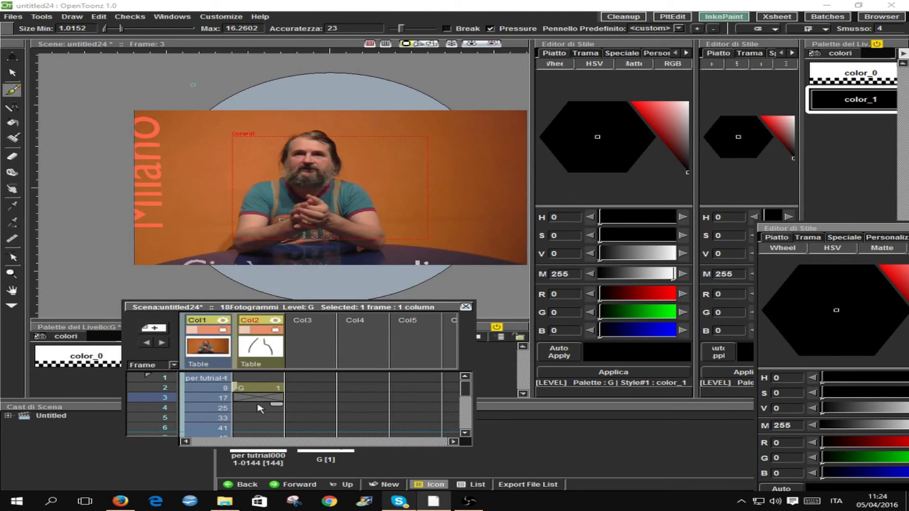
{"action": "left_click", "coordinate": [260, 409]}
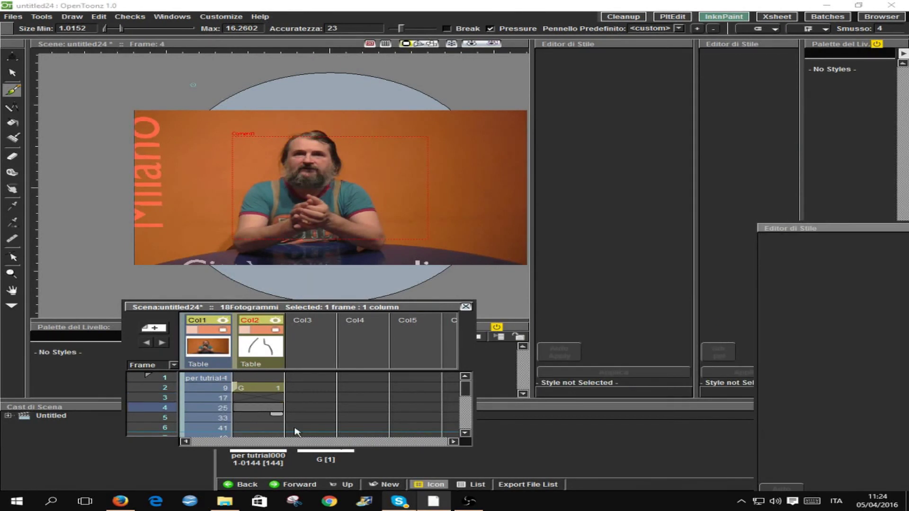
{"action": "left_click", "coordinate": [263, 419]}
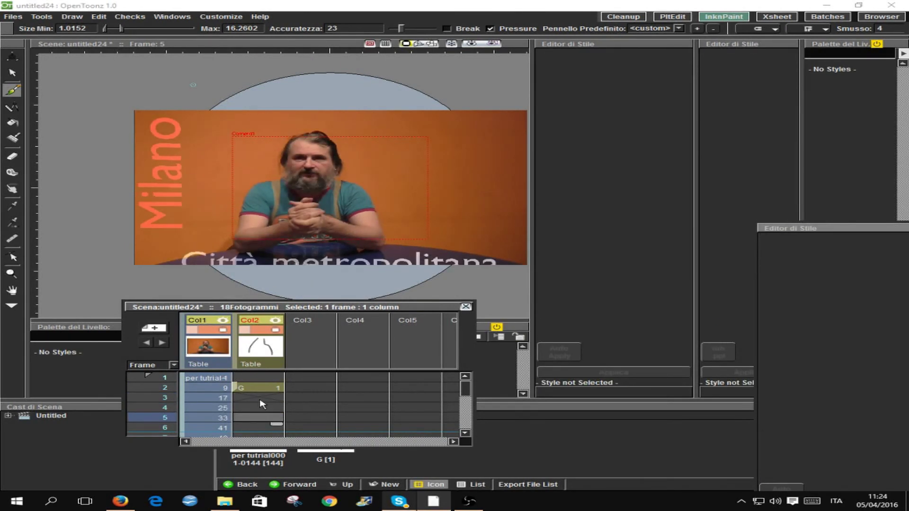
{"action": "left_click", "coordinate": [261, 399]}
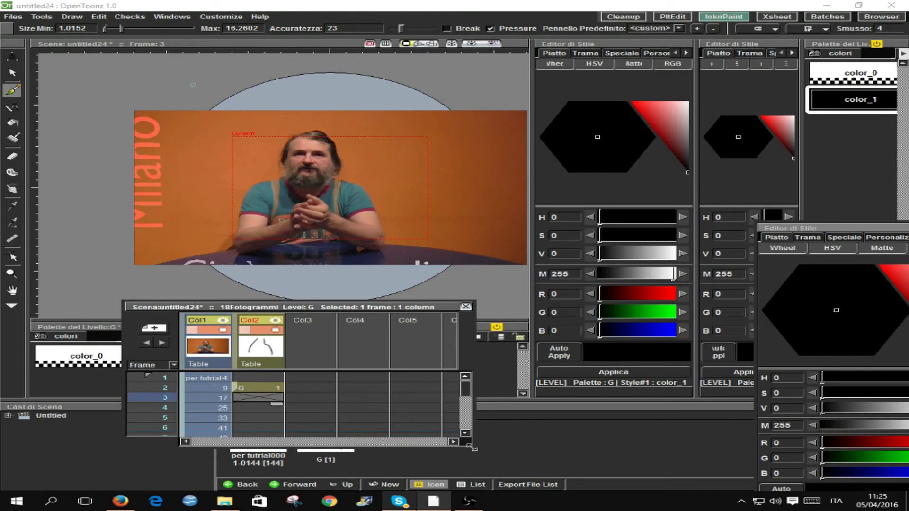
Enlarge the Xsheet and start drawing G 2 at frame 3, tracing the man's head and left shoulder.
{"action": "left_click_drag", "start_coordinate": [525, 493], "coordinate": [540, 490]}
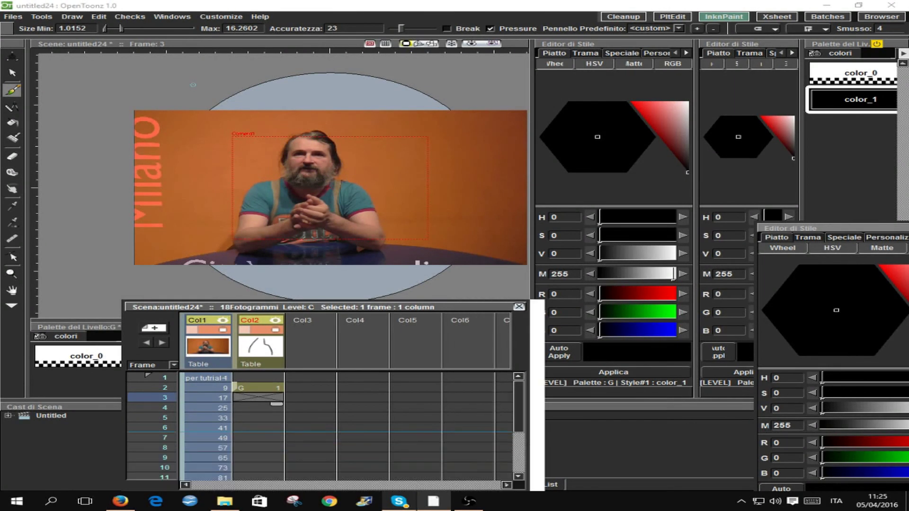
{"action": "left_click_drag", "start_coordinate": [312, 309], "coordinate": [306, 276]}
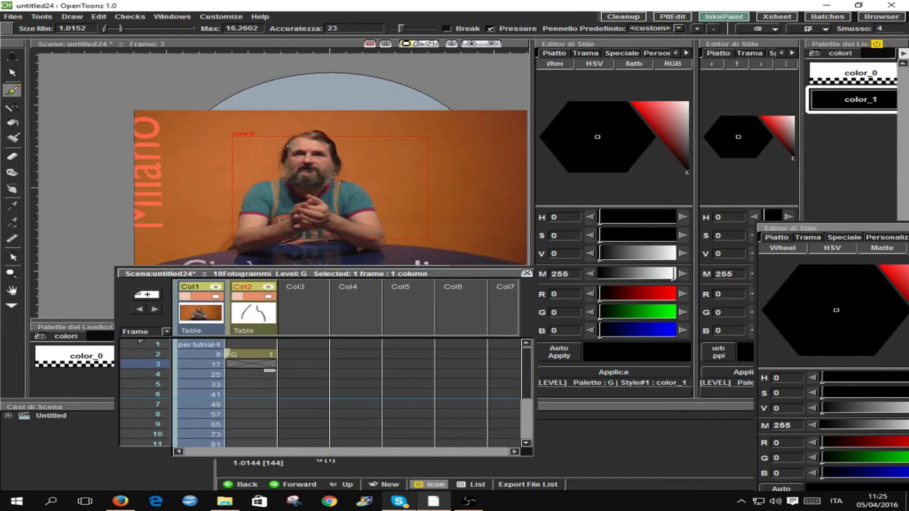
{"action": "left_click_drag", "start_coordinate": [288, 146], "coordinate": [288, 174]}
{"action": "mouse_move", "coordinate": [300, 135]}
{"action": "left_mouse_down"}
{"action": "mouse_move", "coordinate": [285, 167]}
{"action": "mouse_move", "coordinate": [245, 198]}
{"action": "left_mouse_up"}
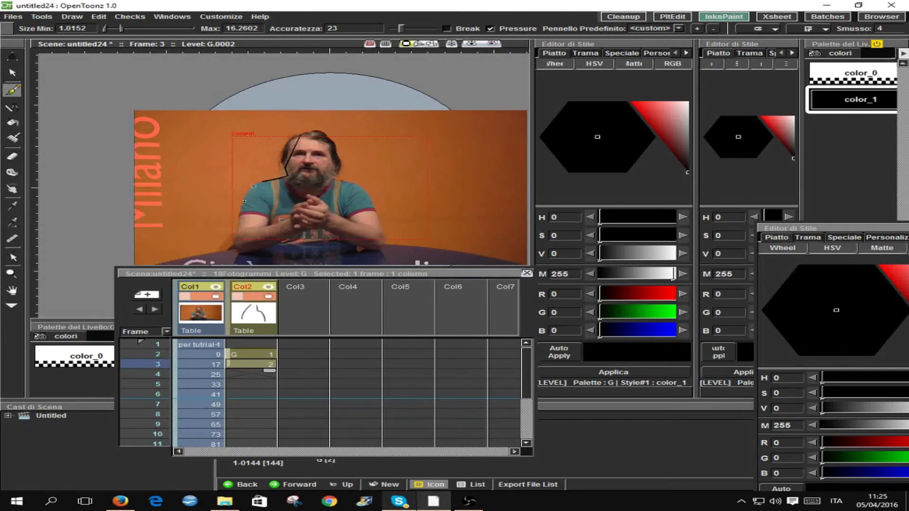
{"action": "left_click_drag", "start_coordinate": [246, 198], "coordinate": [238, 251]}
{"action": "left_click", "coordinate": [470, 503]}
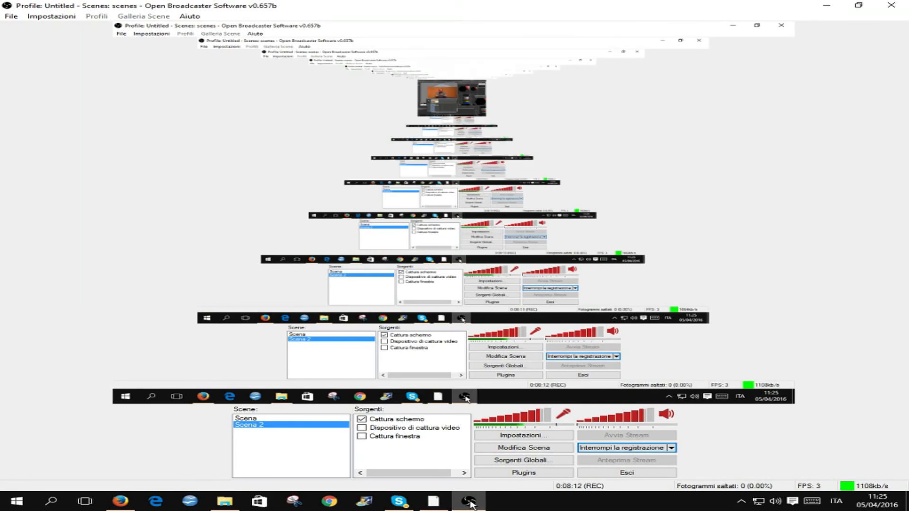
Minimise the OBS recorder window so OpenToonz is back in front.
{"action": "left_click", "coordinate": [471, 505]}
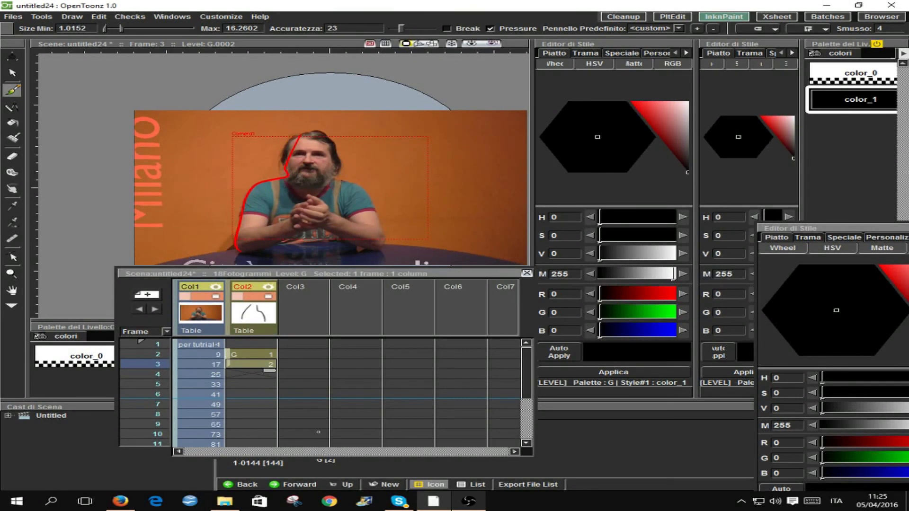
Compare the Col2 outlines on frames 2 and 3, then move to frame 4.
{"action": "left_click", "coordinate": [248, 358]}
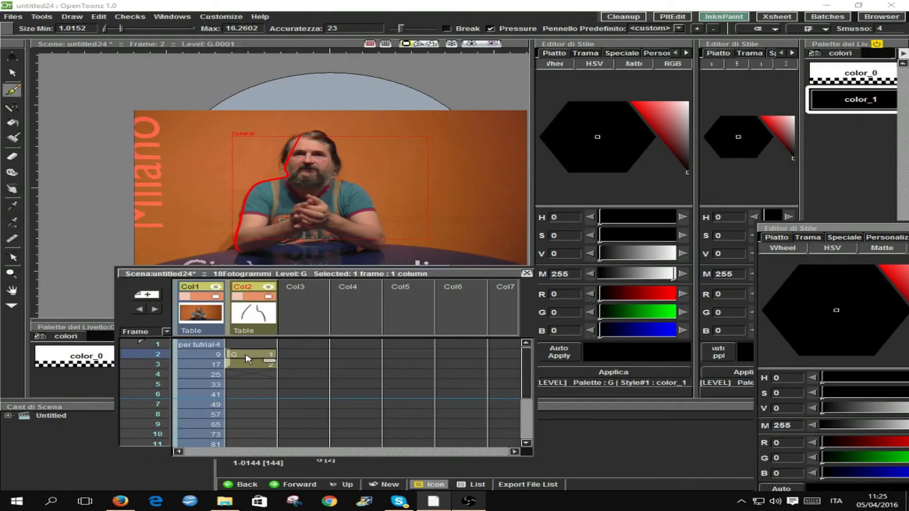
{"action": "left_click_drag", "start_coordinate": [248, 359], "coordinate": [250, 367]}
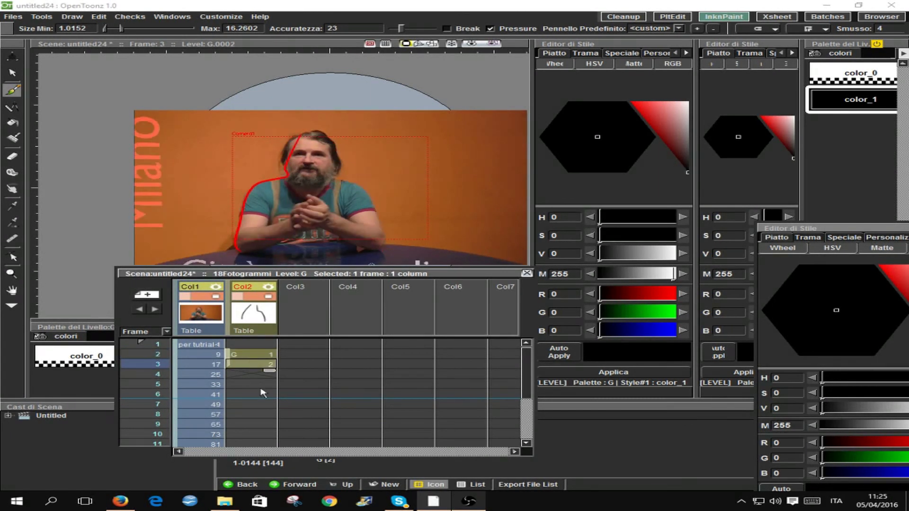
{"action": "left_click", "coordinate": [252, 378]}
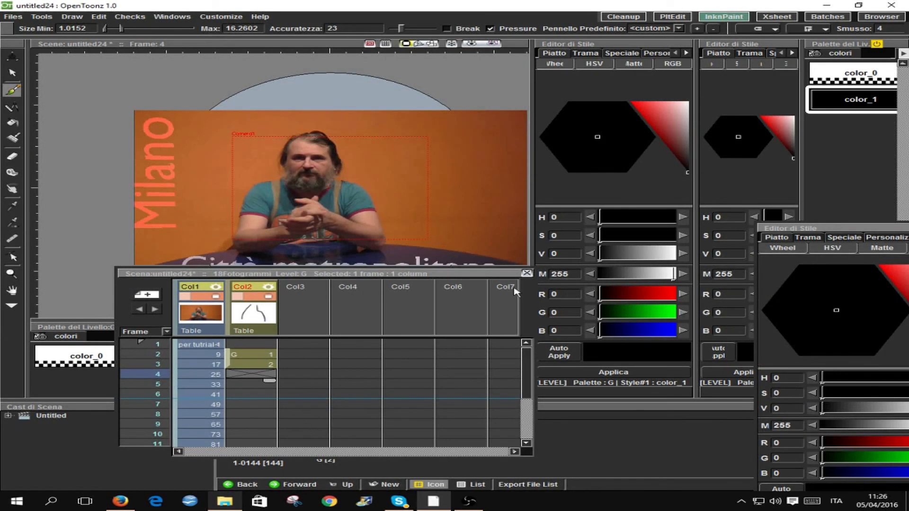
{"action": "left_click_drag", "start_coordinate": [478, 274], "coordinate": [464, 232]}
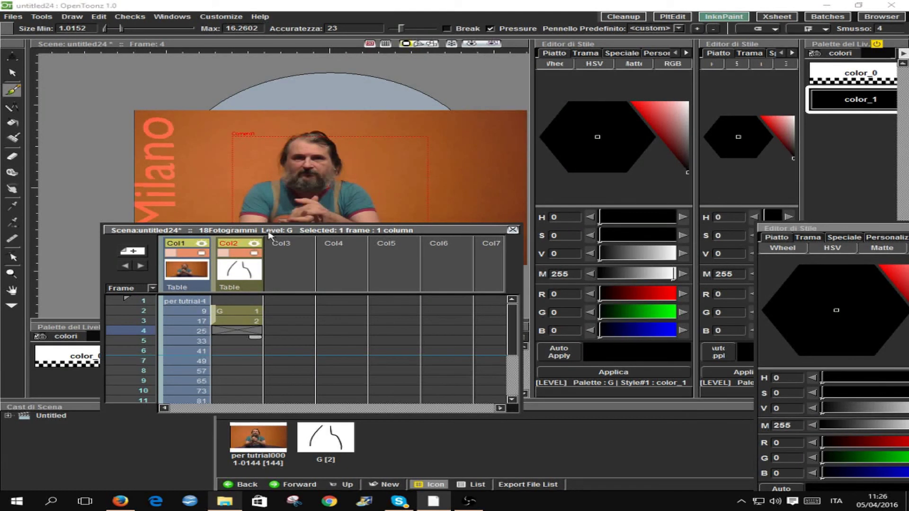
{"action": "left_click_drag", "start_coordinate": [269, 235], "coordinate": [261, 269]}
{"action": "left_click_drag", "start_coordinate": [263, 312], "coordinate": [278, 295]}
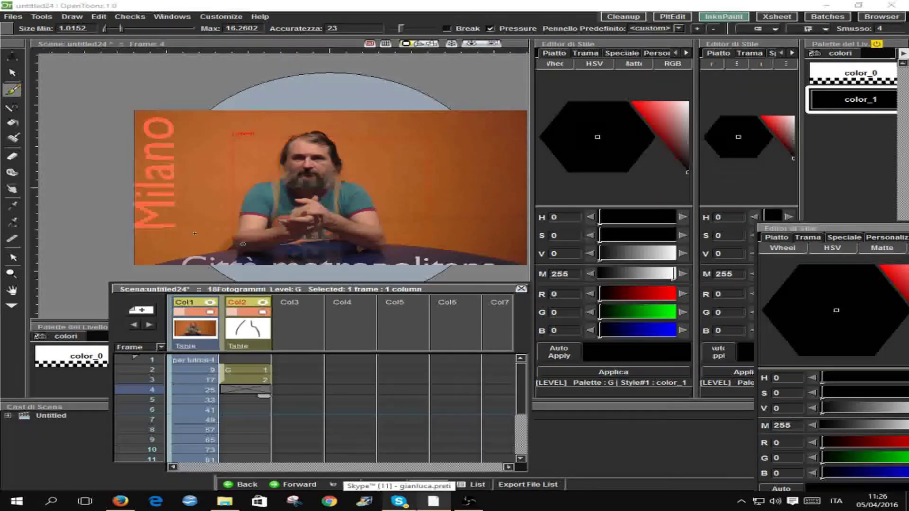
{"action": "left_click_drag", "start_coordinate": [346, 290], "coordinate": [299, 305]}
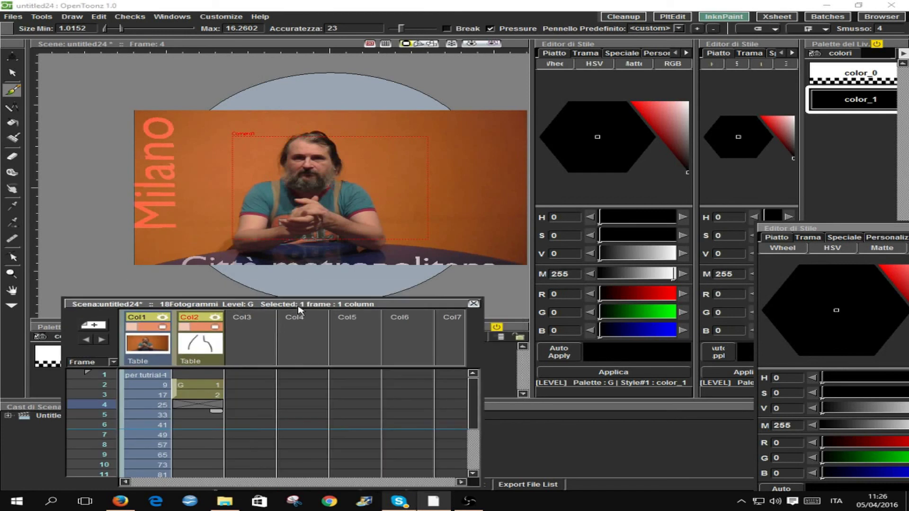